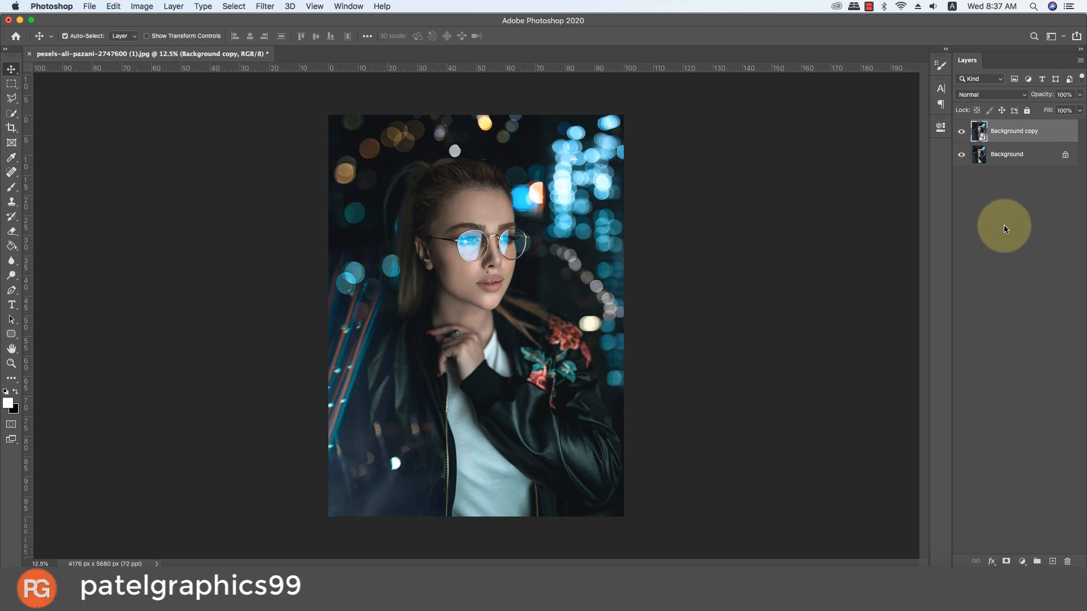
# Apply a Brightness/Contrast adjustment to the Background copy layer with brightness 17 and contrast 21
pyautogui.click(139, 11)
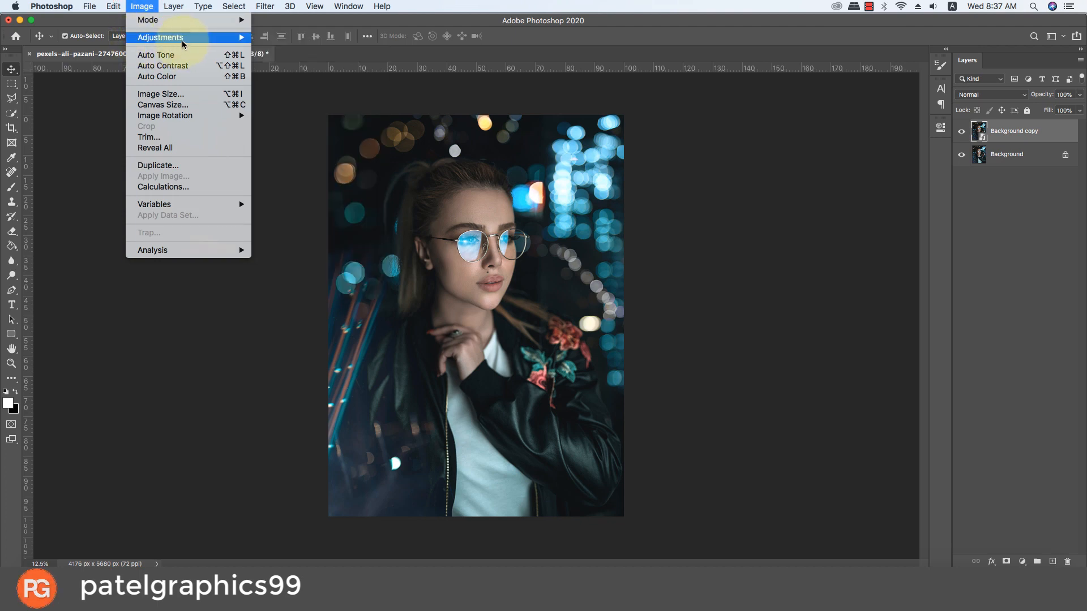
pyautogui.moveTo(184, 38)
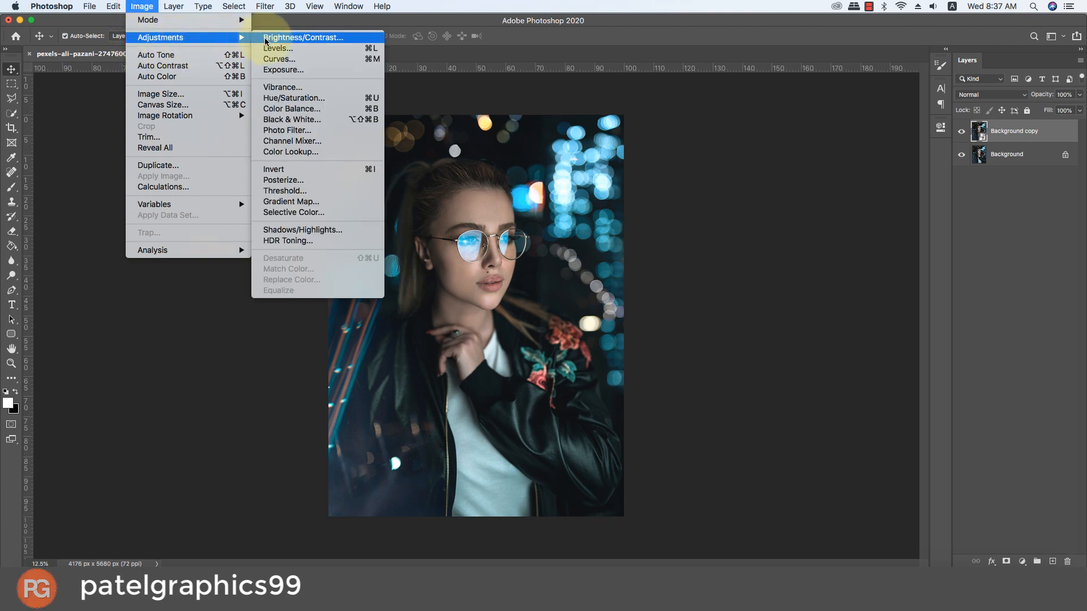
pyautogui.click(319, 39)
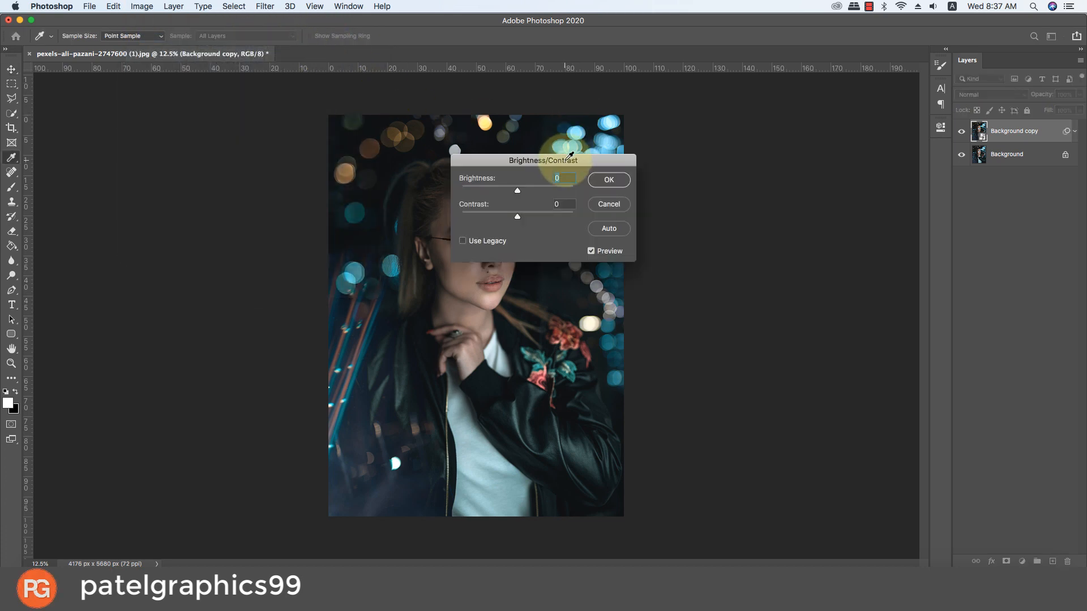
pyautogui.moveTo(570, 154); pyautogui.dragTo(748, 122)
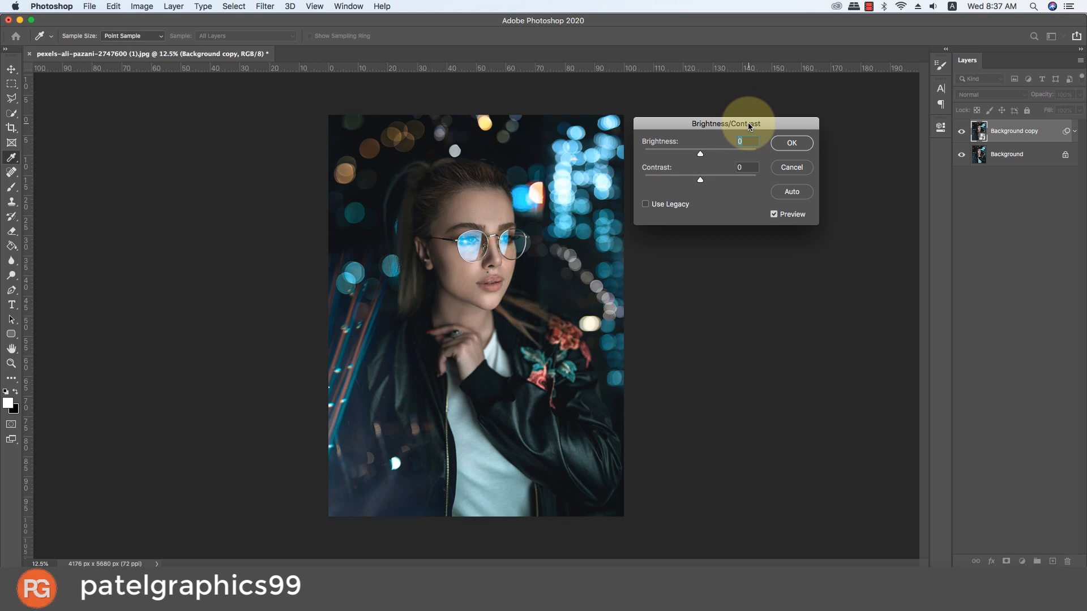
pyautogui.moveTo(700, 156)
pyautogui.mouseDown()
pyautogui.moveTo(643, 151)
pyautogui.moveTo(774, 155)
pyautogui.moveTo(703, 160)
pyautogui.mouseUp()
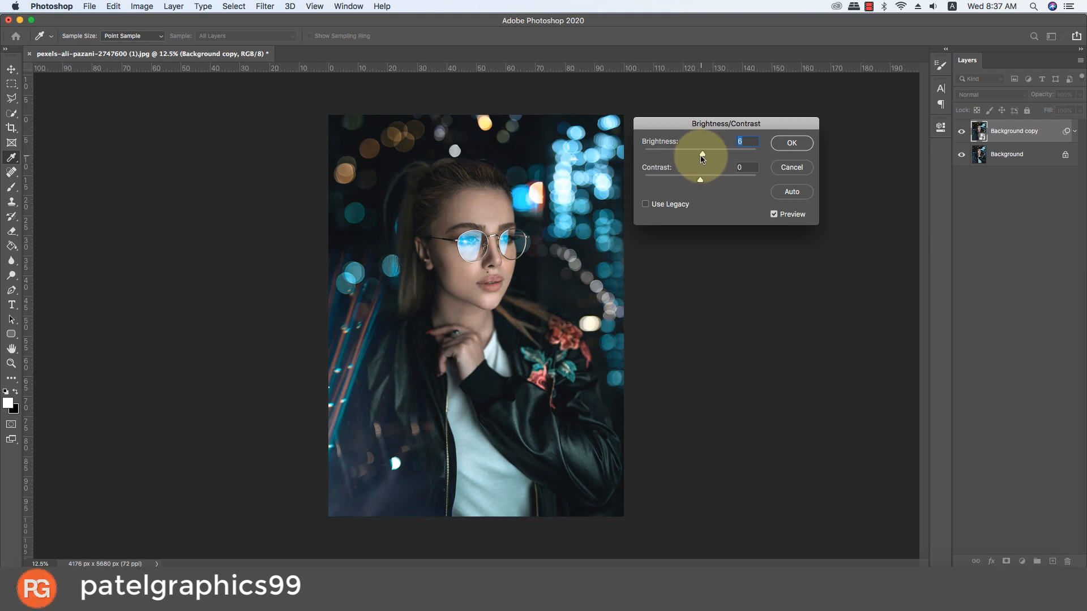
pyautogui.moveTo(700, 179)
pyautogui.mouseDown()
pyautogui.moveTo(614, 182)
pyautogui.moveTo(734, 190)
pyautogui.moveTo(643, 187)
pyautogui.moveTo(705, 188)
pyautogui.mouseUp()
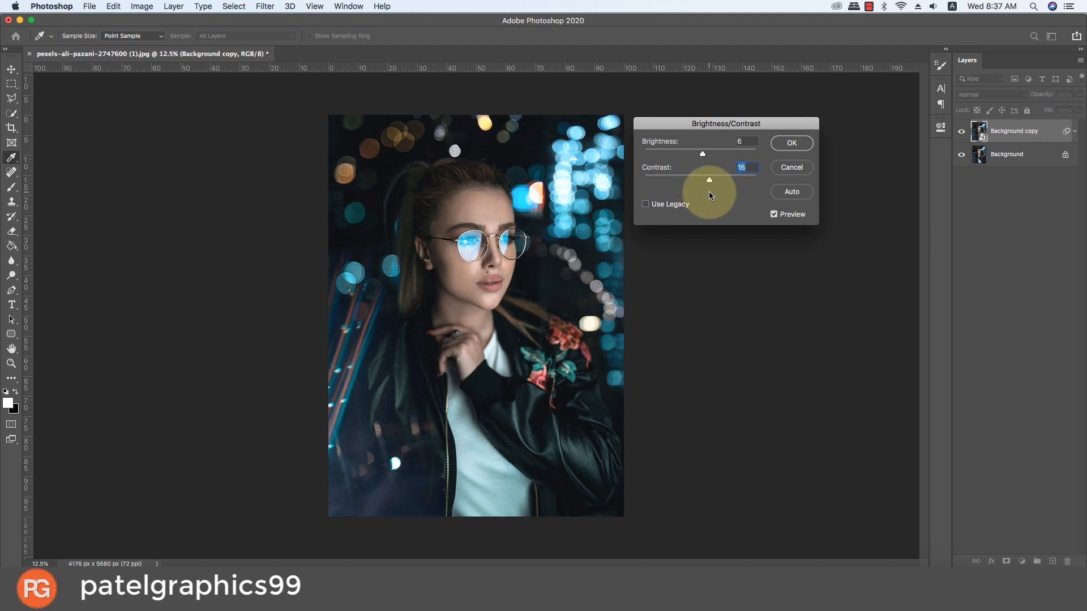
pyautogui.moveTo(709, 193); pyautogui.dragTo(712, 196)
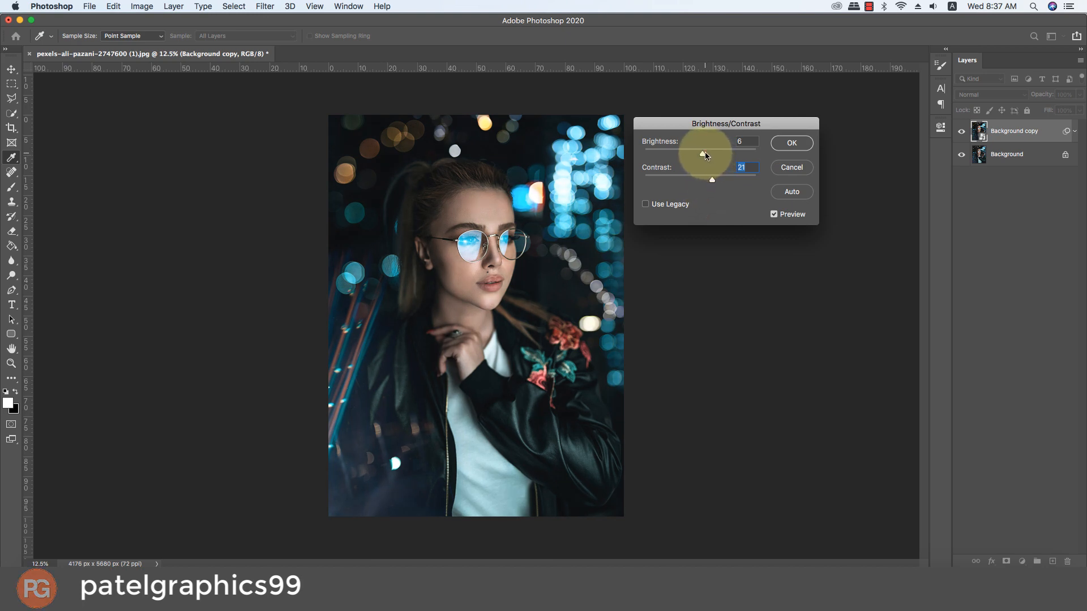
pyautogui.moveTo(705, 155); pyautogui.dragTo(709, 155)
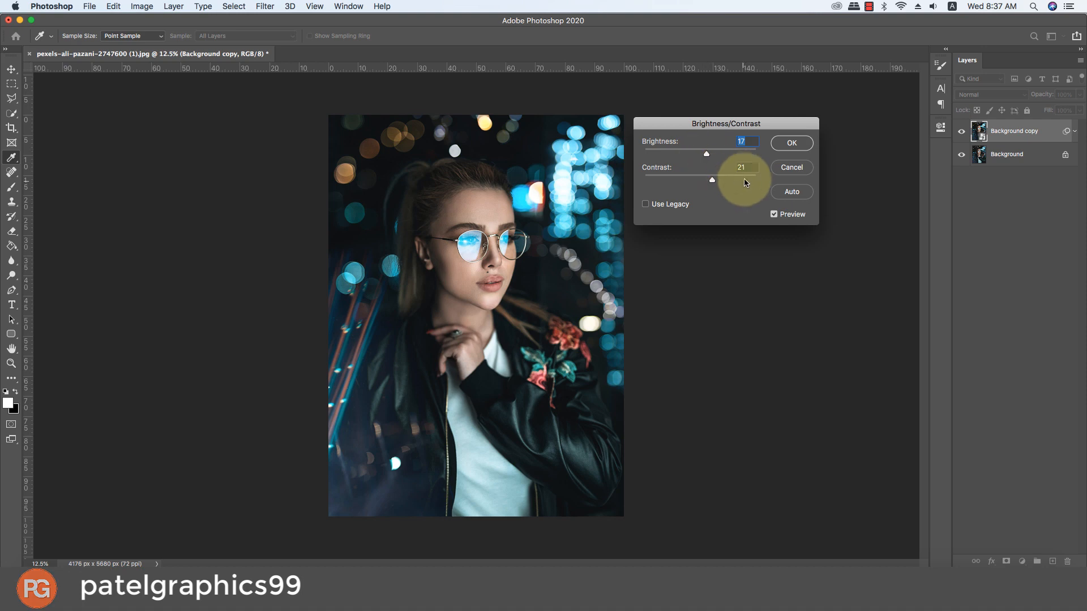
pyautogui.click(777, 145)
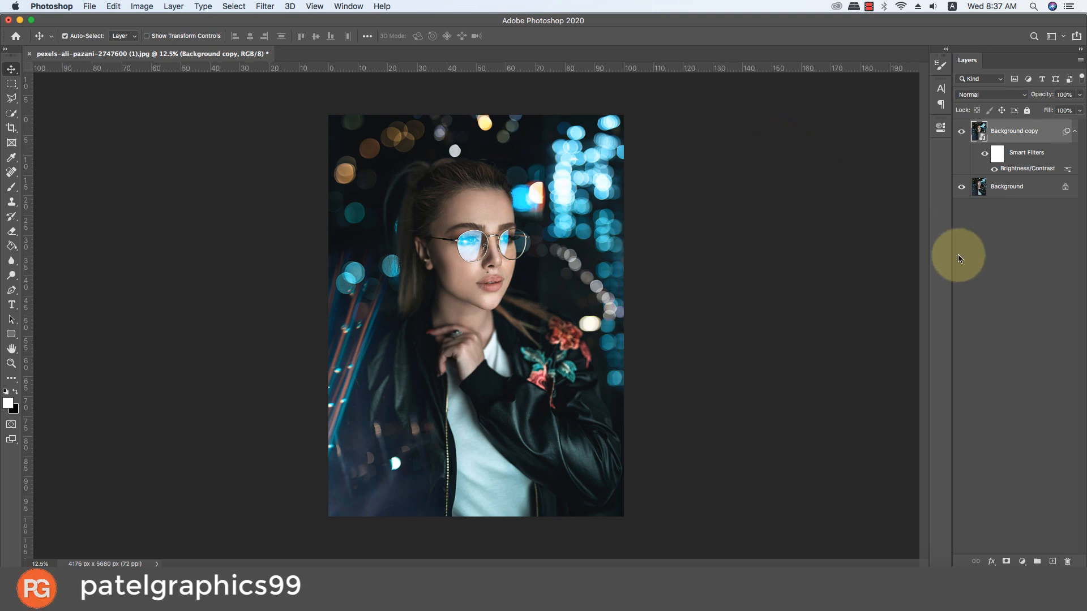
# Start a Camera Raw filter on the Background copy layer and apply the automatic tone settings
pyautogui.click(259, 7)
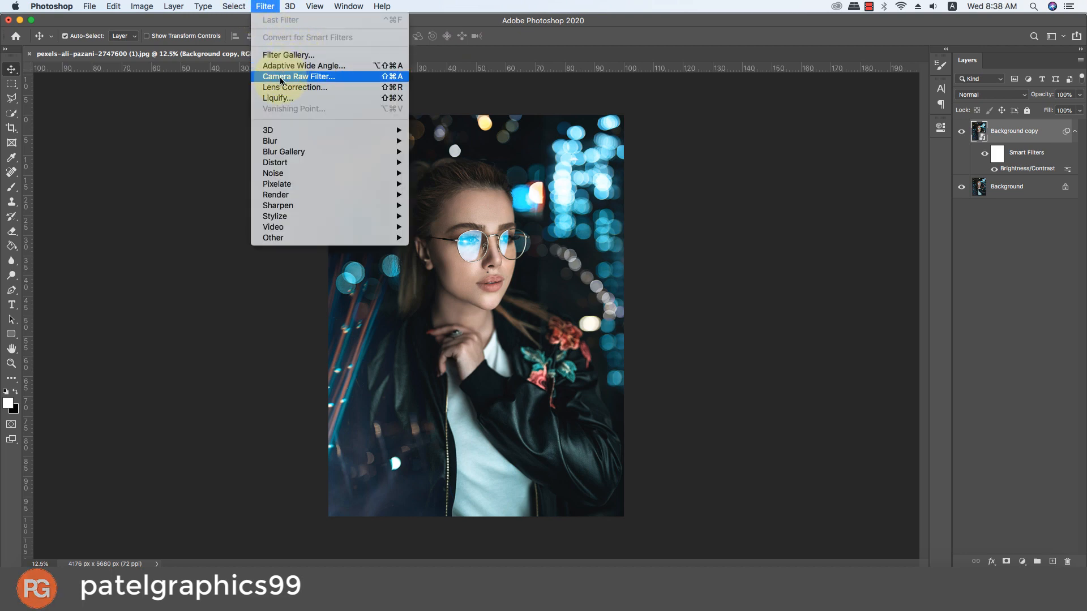
pyautogui.click(318, 78)
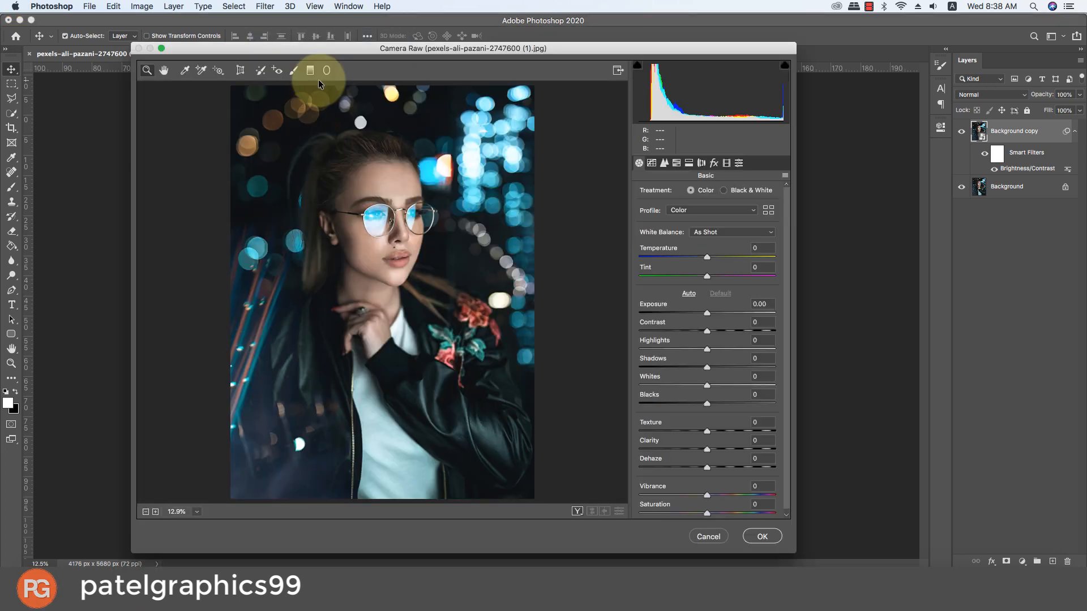
pyautogui.moveTo(477, 45); pyautogui.dragTo(448, 42)
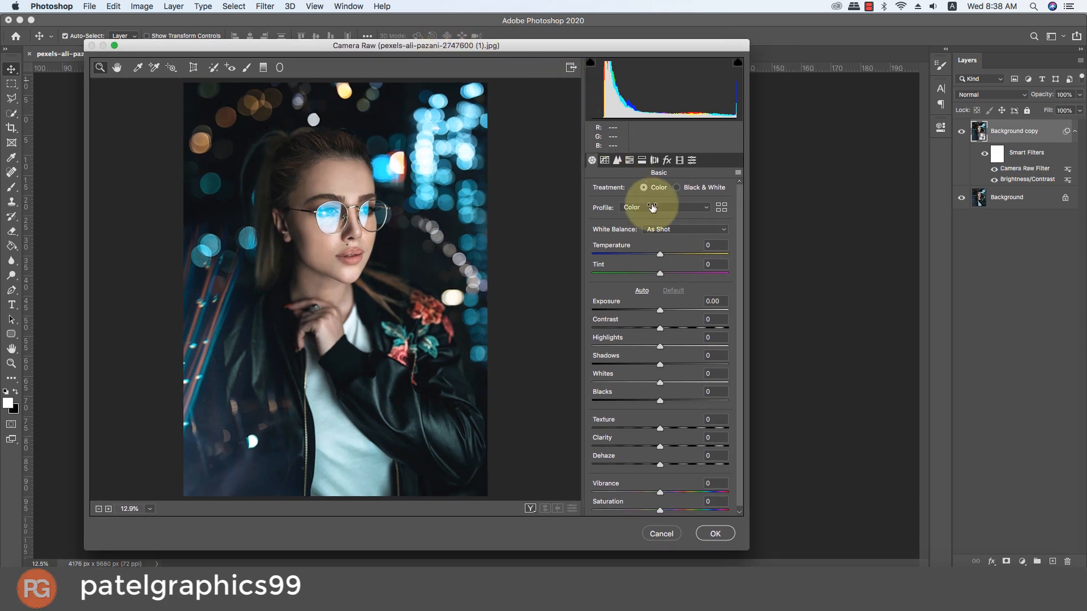
pyautogui.click(642, 291)
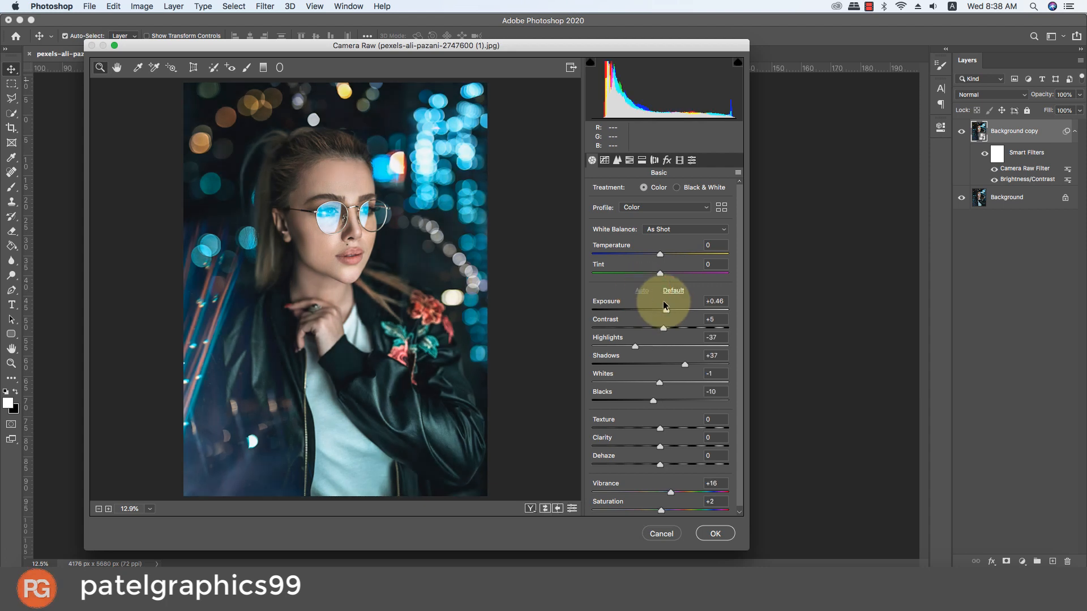
# Set the basic tones to Exposure +0.40, Highlights -51, Shadows +40, Whites +31 and Blacks -23
pyautogui.moveTo(667, 311); pyautogui.dragTo(666, 310)
pyautogui.moveTo(633, 345); pyautogui.dragTo(626, 341)
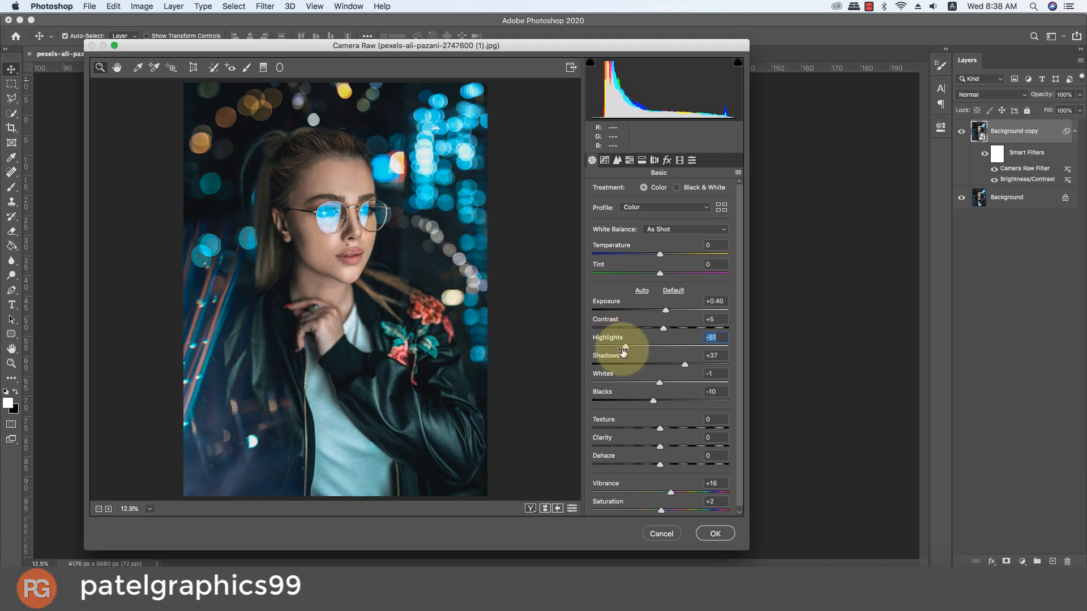
pyautogui.moveTo(684, 365); pyautogui.dragTo(687, 365)
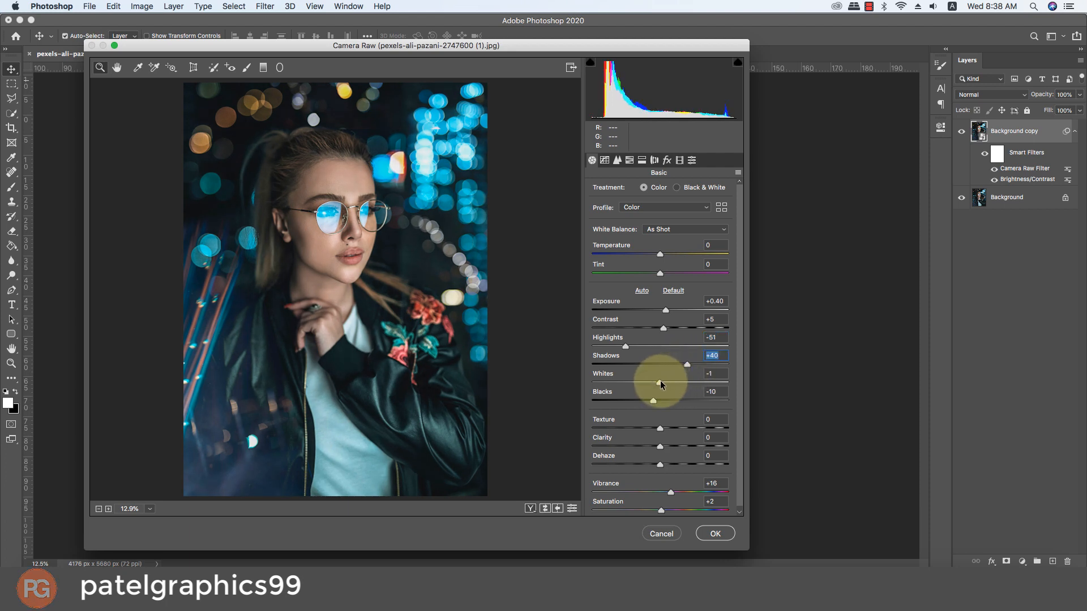
pyautogui.moveTo(660, 383)
pyautogui.mouseDown()
pyautogui.moveTo(702, 385)
pyautogui.moveTo(679, 383)
pyautogui.mouseUp()
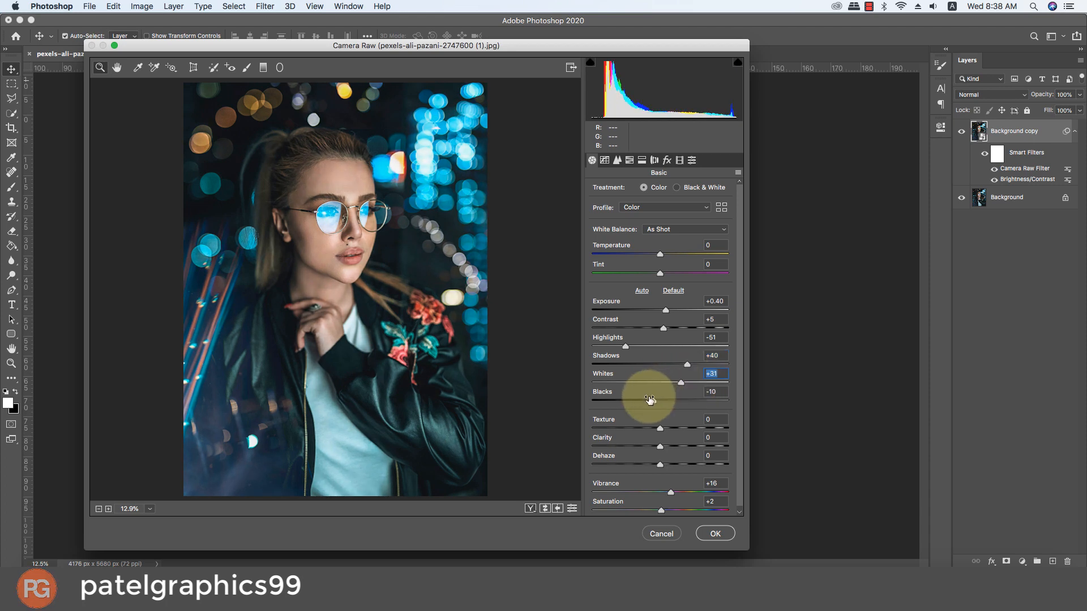
pyautogui.moveTo(652, 401); pyautogui.dragTo(643, 398)
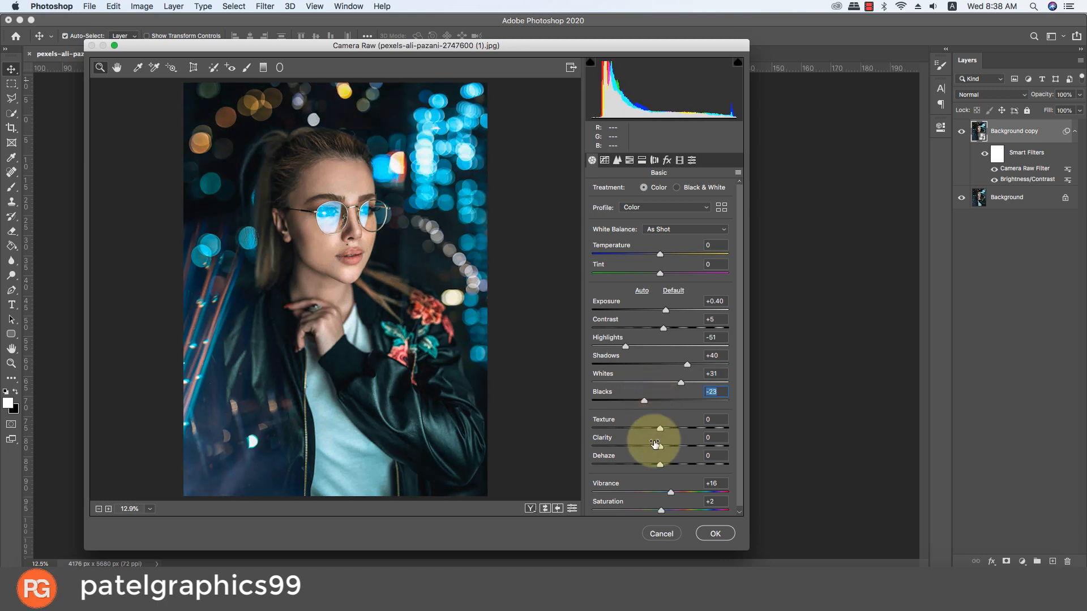
# Set Clarity to +15, Vibrance to +31 and Saturation to +10
pyautogui.moveTo(660, 447); pyautogui.dragTo(671, 448)
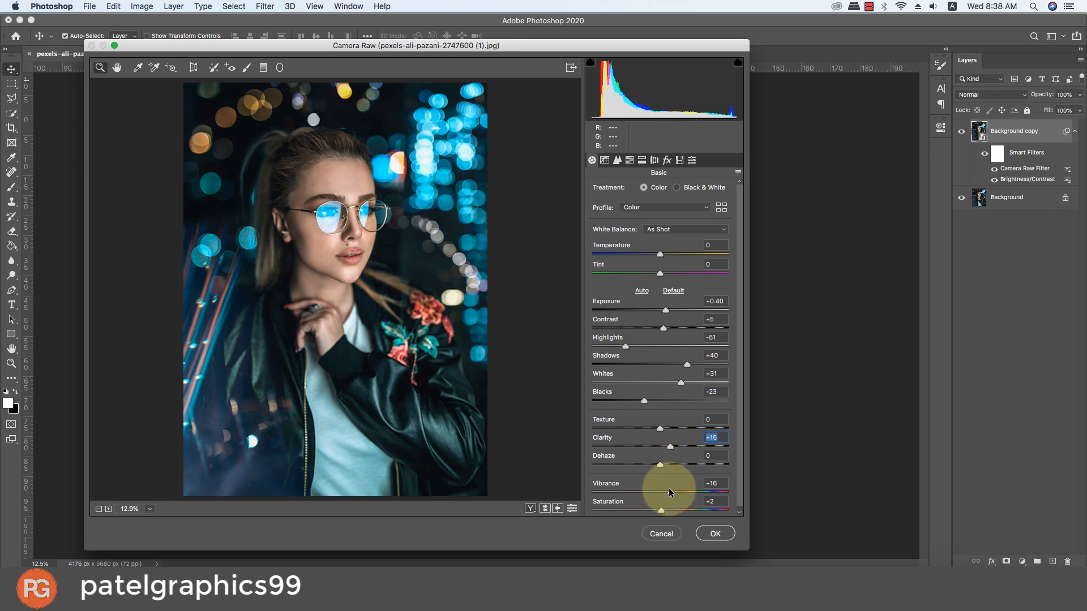
pyautogui.moveTo(671, 490); pyautogui.dragTo(672, 490)
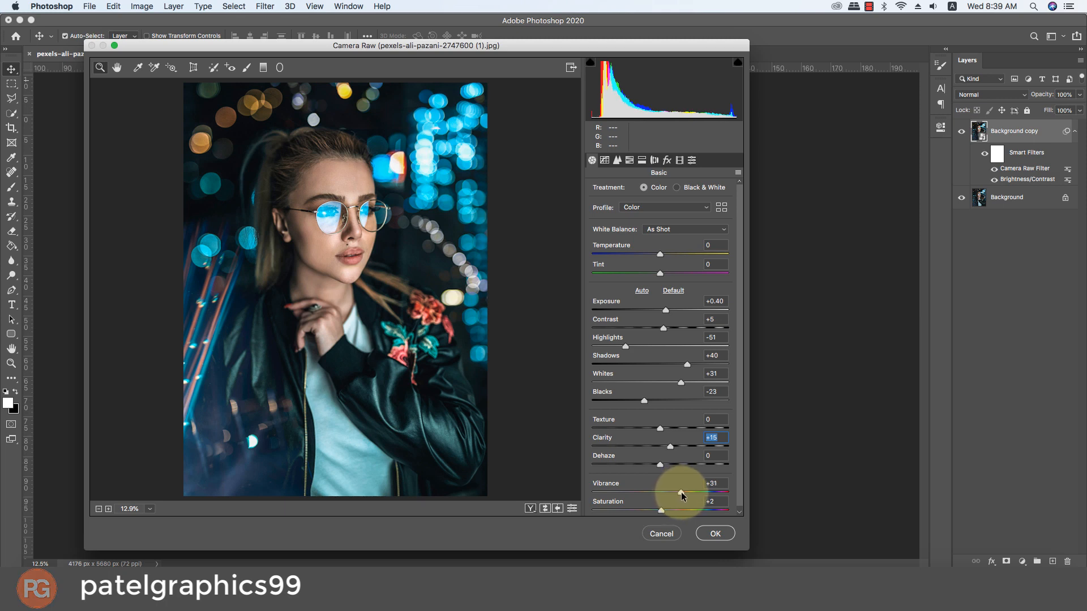
pyautogui.click(681, 491)
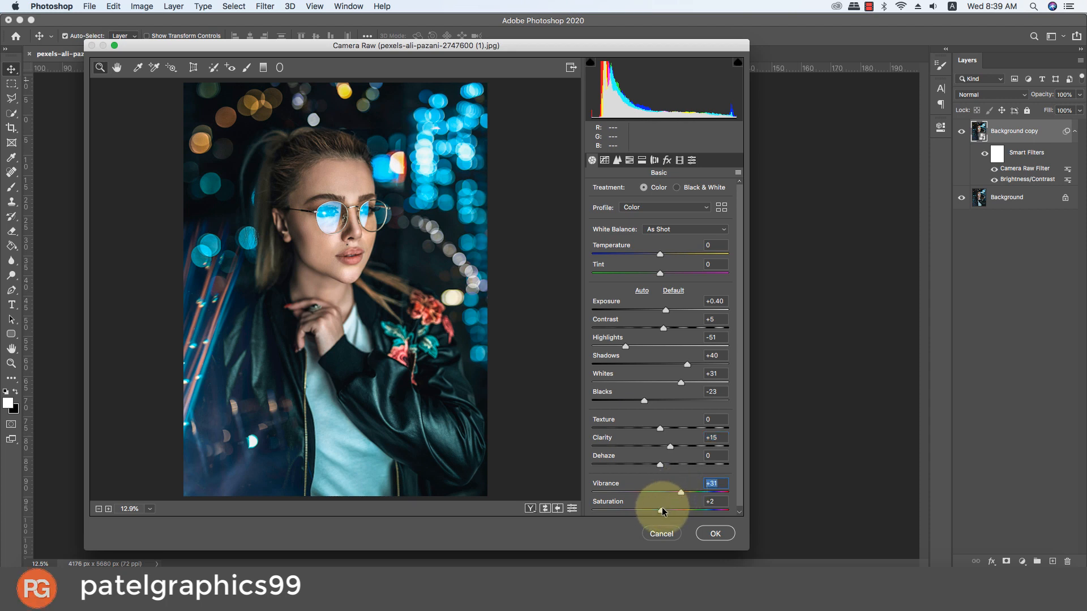
pyautogui.click(662, 510)
pyautogui.moveTo(663, 511); pyautogui.dragTo(666, 512)
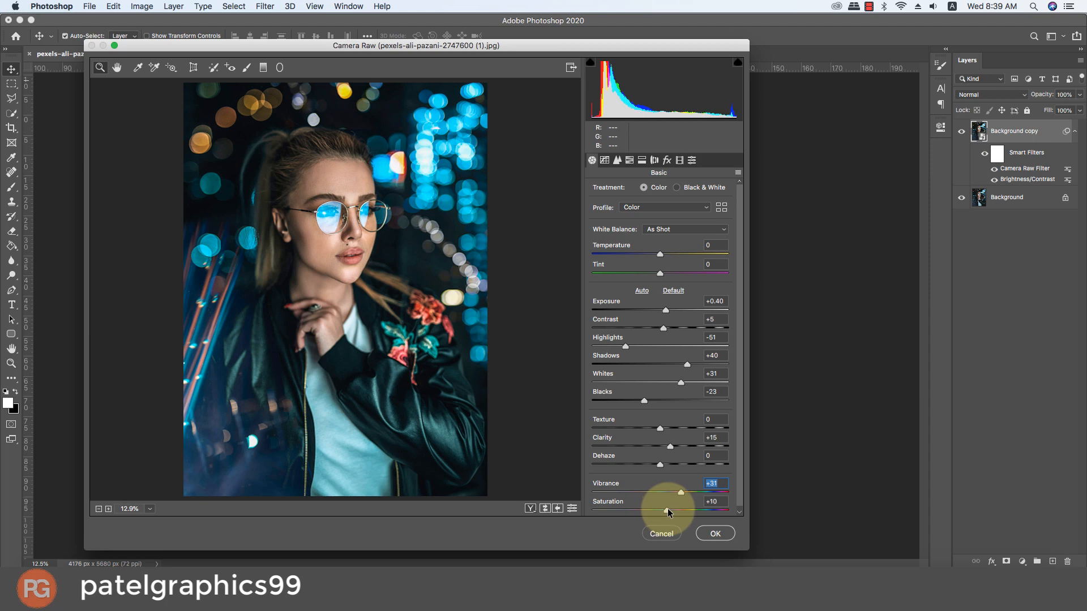
pyautogui.click(668, 509)
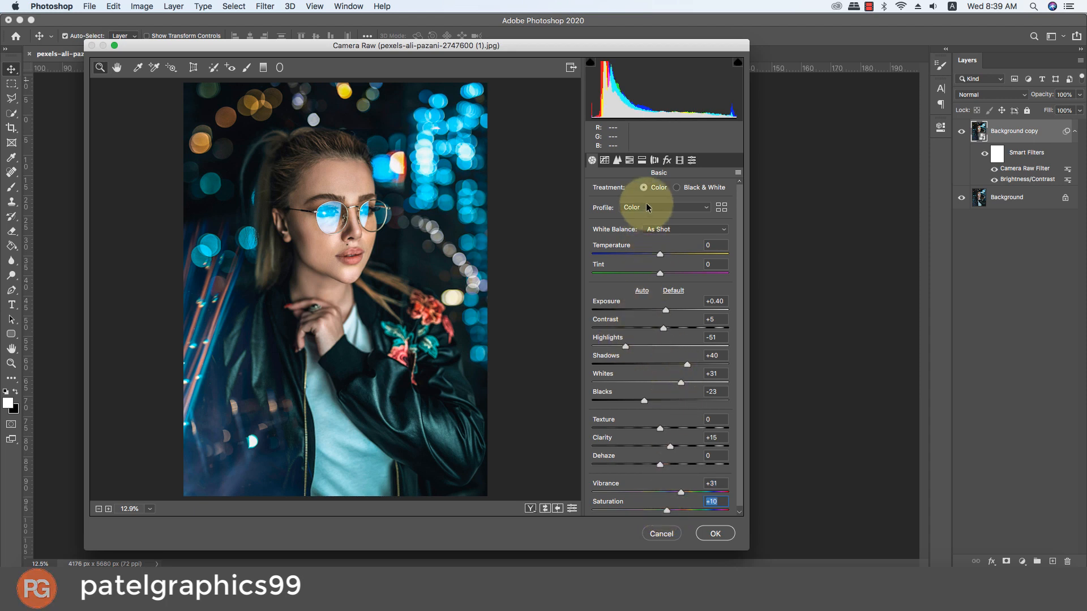
# Add a midtone point to the RGB point tone curve and raise it to input 122, output 136
pyautogui.click(616, 160)
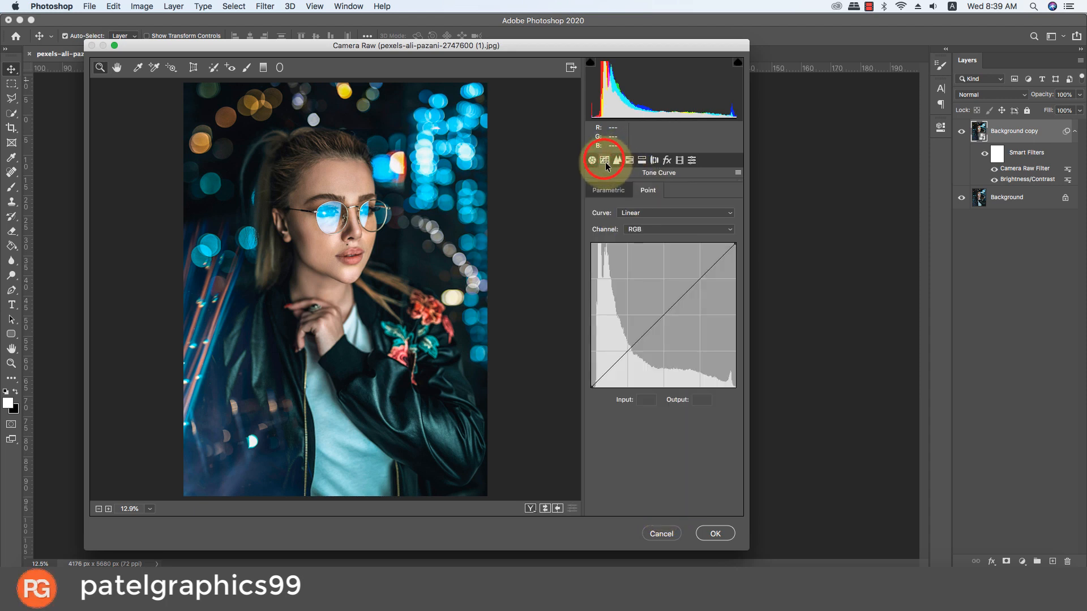
pyautogui.click(641, 217)
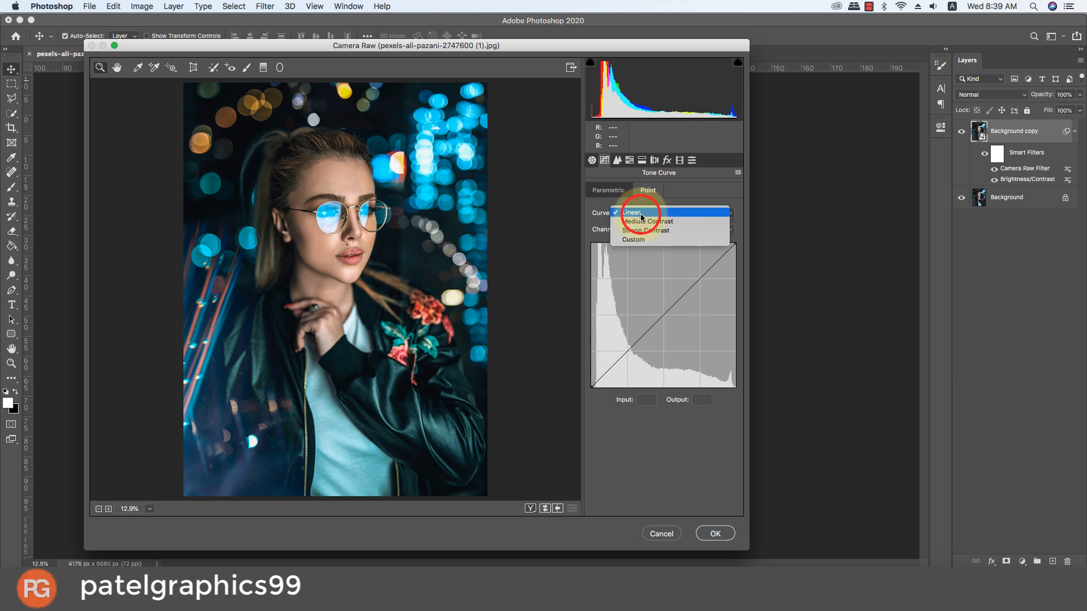
pyautogui.click(641, 215)
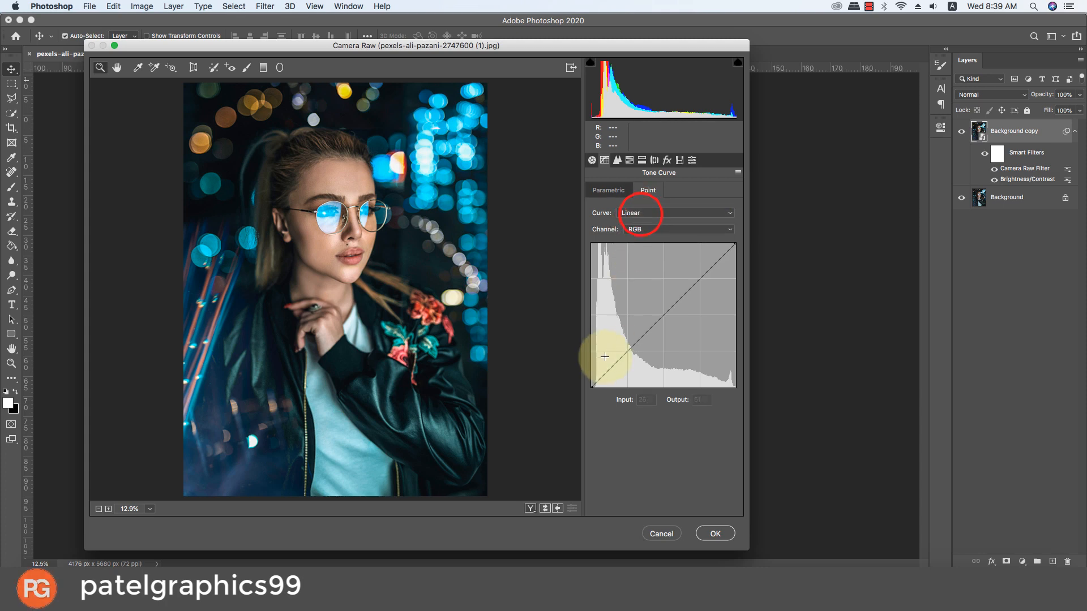
pyautogui.click(663, 317)
pyautogui.moveTo(665, 318); pyautogui.dragTo(662, 316)
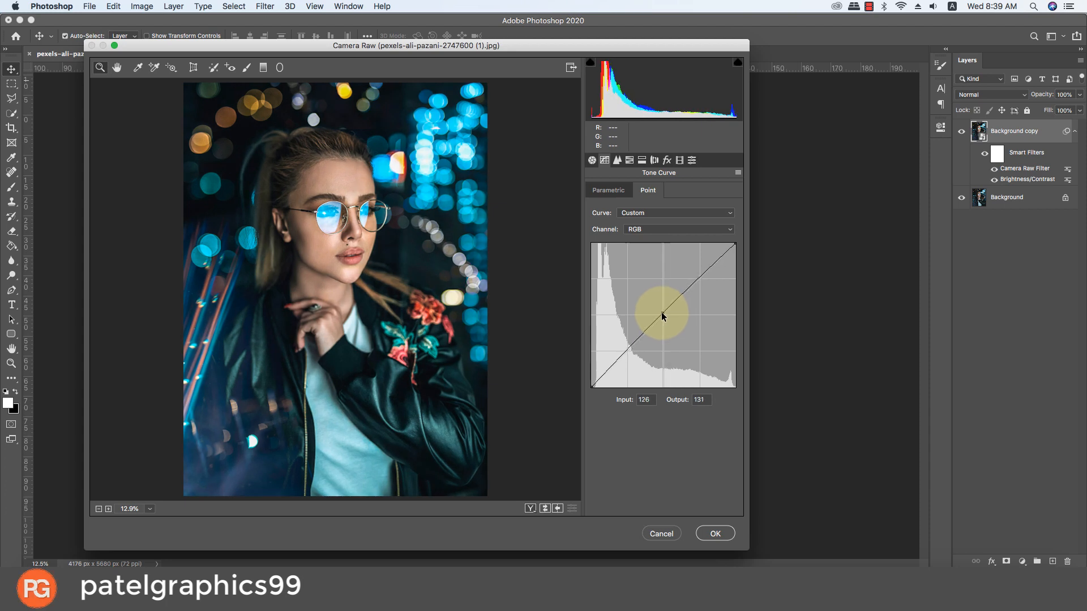
pyautogui.moveTo(662, 313); pyautogui.dragTo(660, 308)
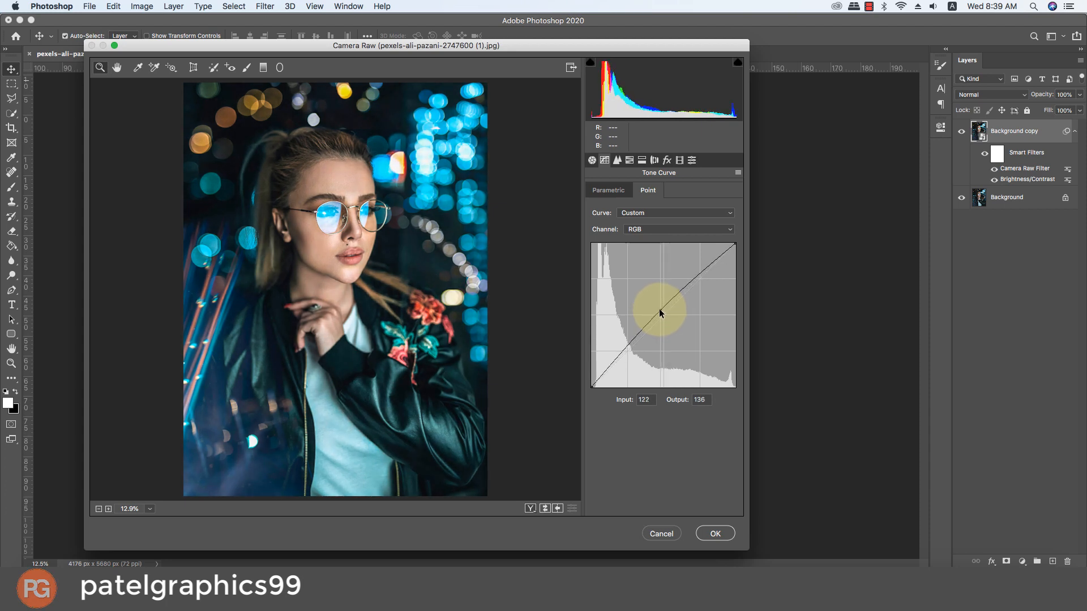
# Shape the RGB tone curve with a highlight point at input 188, output 199 and a shadow point at input 56, output 47
pyautogui.click(699, 277)
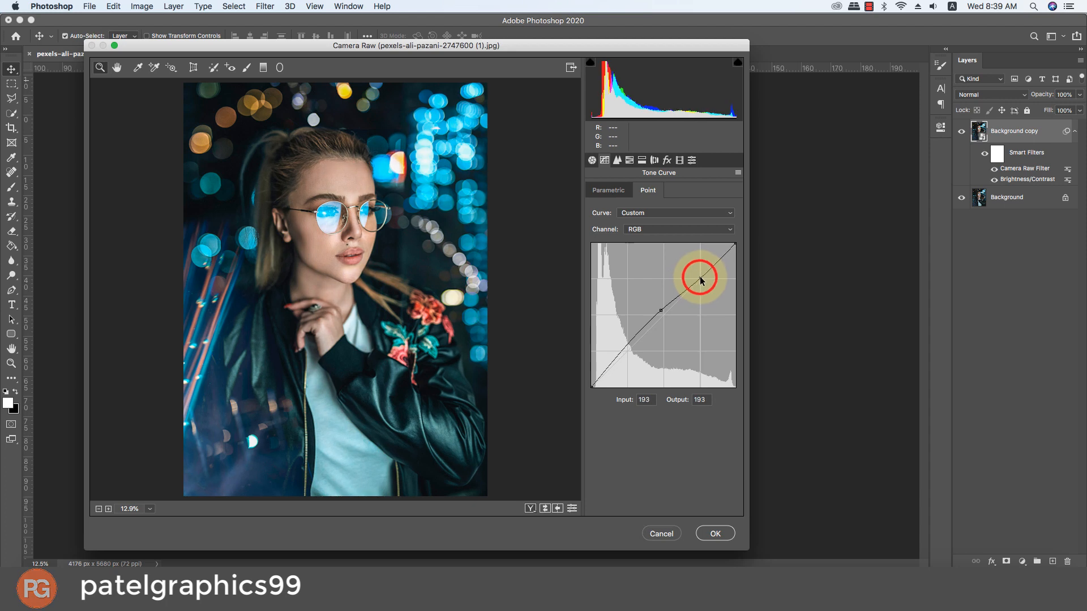
pyautogui.moveTo(699, 278); pyautogui.dragTo(695, 273)
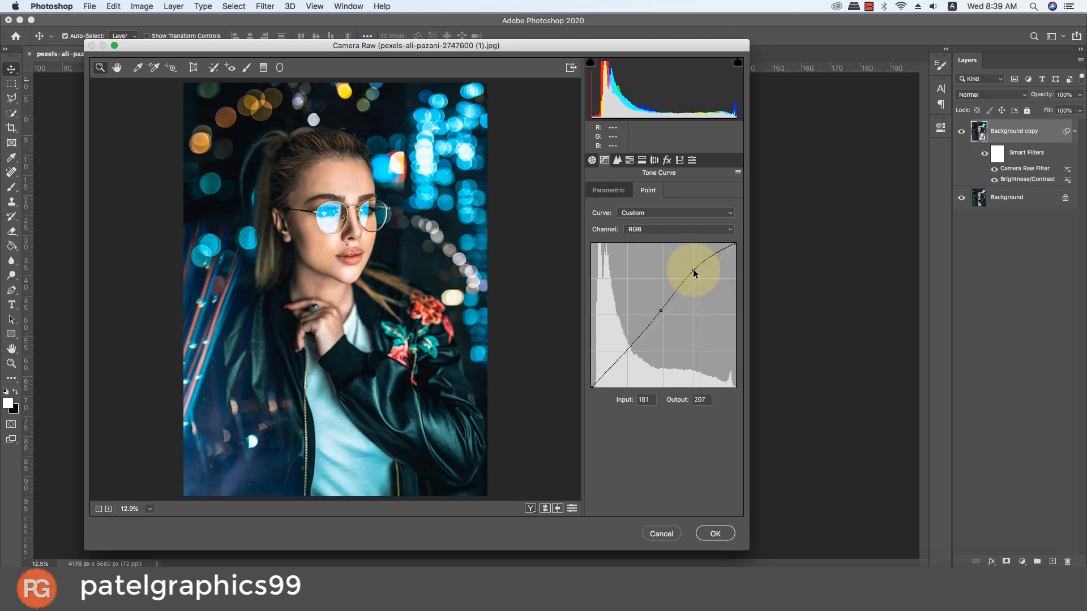
pyautogui.click(620, 357)
pyautogui.moveTo(620, 357); pyautogui.dragTo(624, 363)
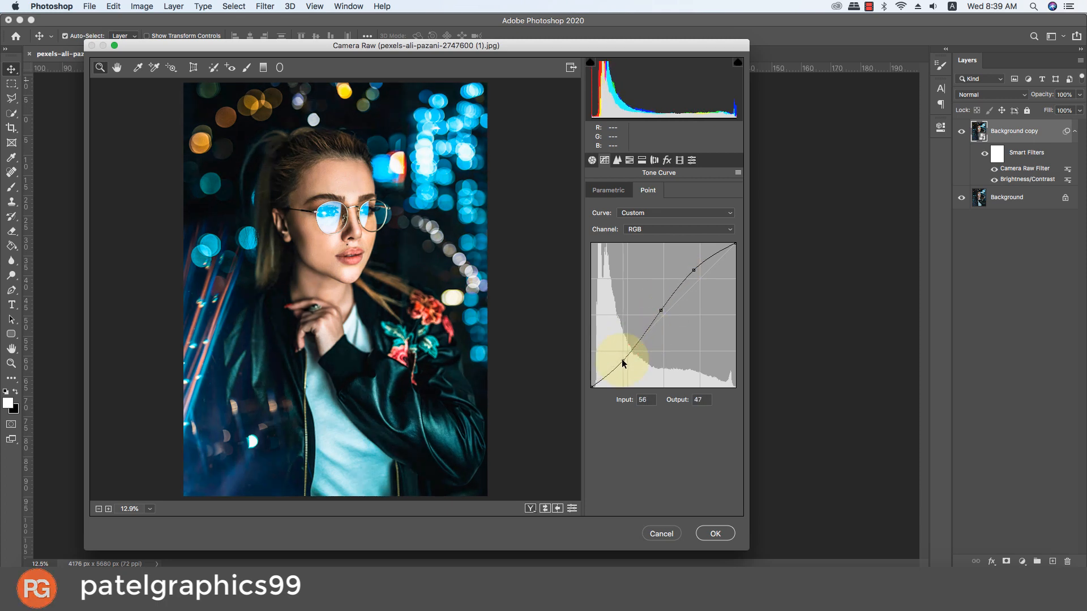
pyautogui.click(694, 271)
pyautogui.moveTo(694, 270); pyautogui.dragTo(698, 275)
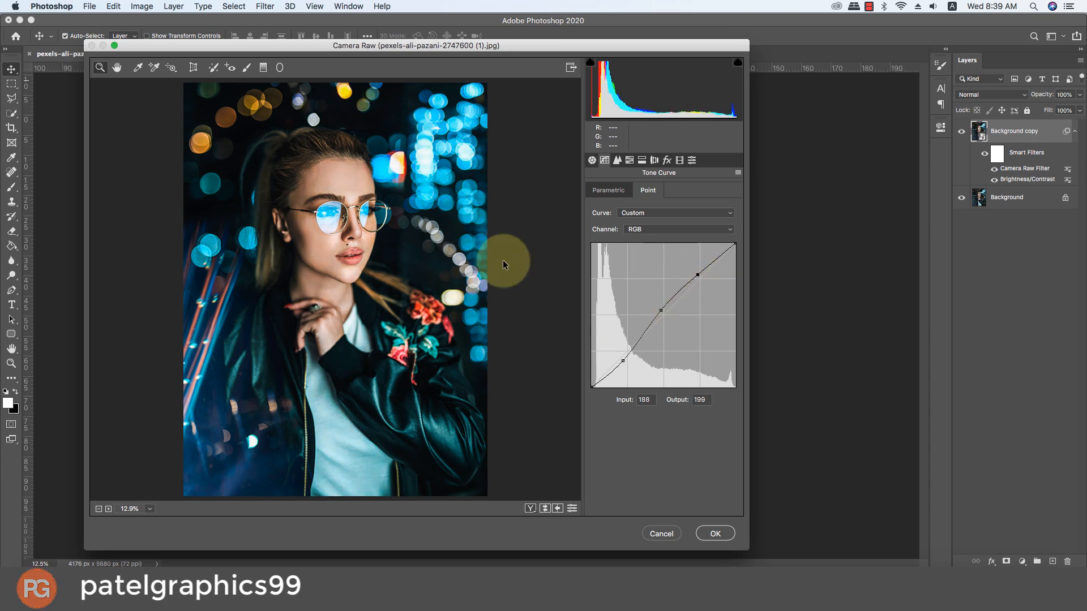
# Set the noise reduction Luminance to 50 and the HSL luminance of Oranges to +12
pyautogui.click(617, 163)
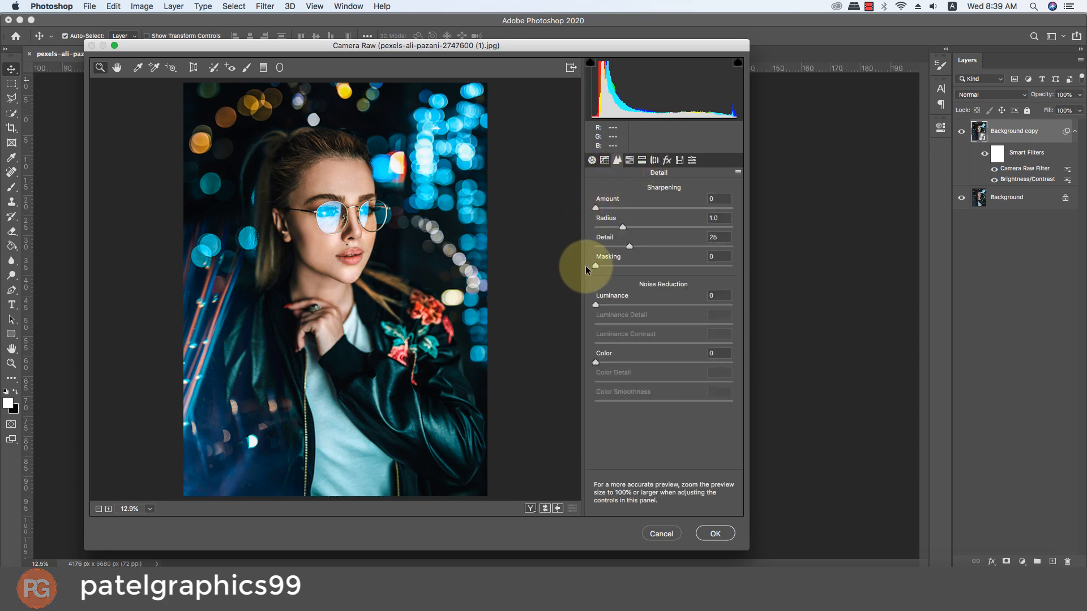
pyautogui.moveTo(597, 305); pyautogui.dragTo(665, 306)
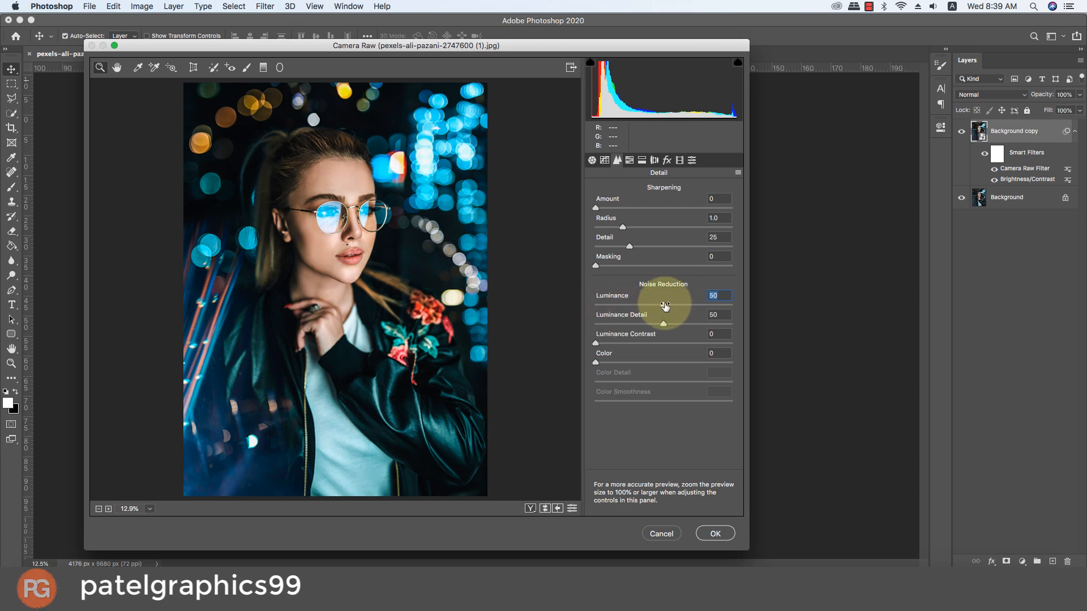
pyautogui.click(628, 161)
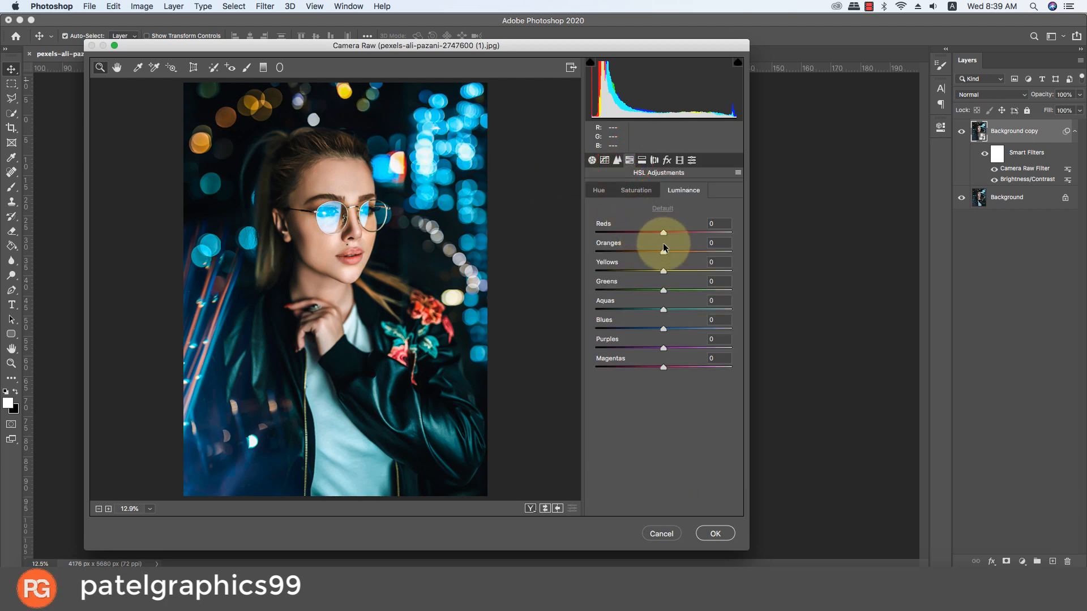
pyautogui.moveTo(664, 254); pyautogui.dragTo(671, 253)
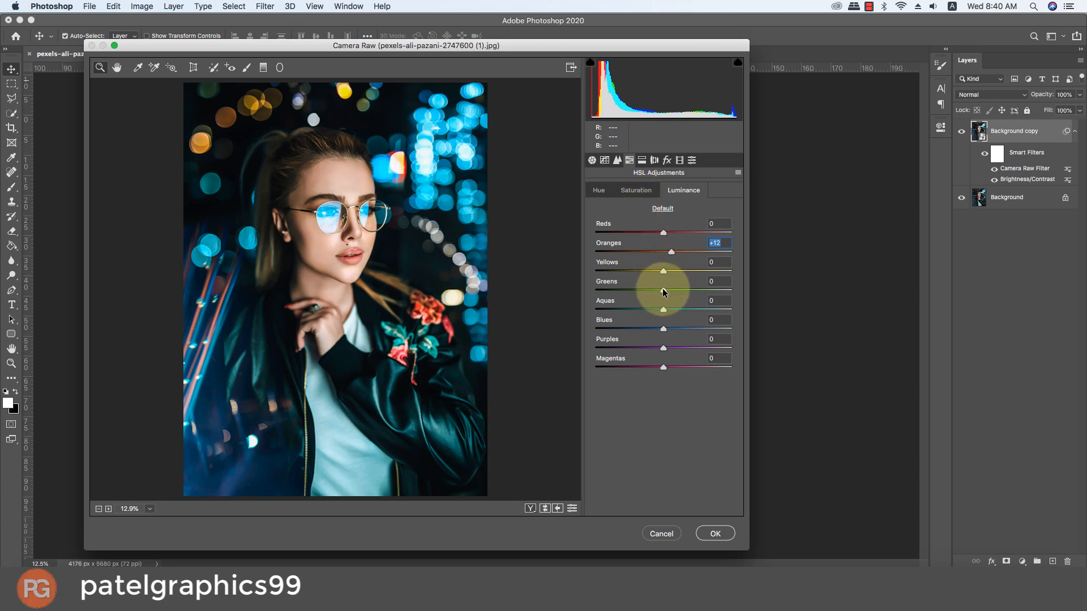
# Set the HSL luminance of Greens to +7 and Blues to +11, and the saturation of Oranges to +4 and Reds to +13
pyautogui.moveTo(662, 291); pyautogui.dragTo(676, 335)
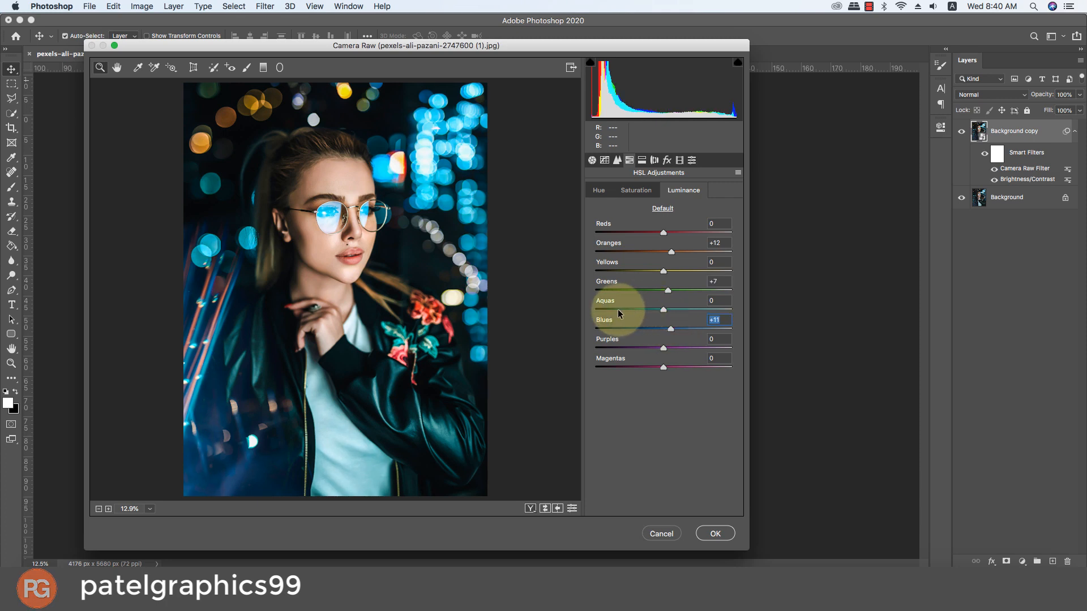
pyautogui.click(627, 187)
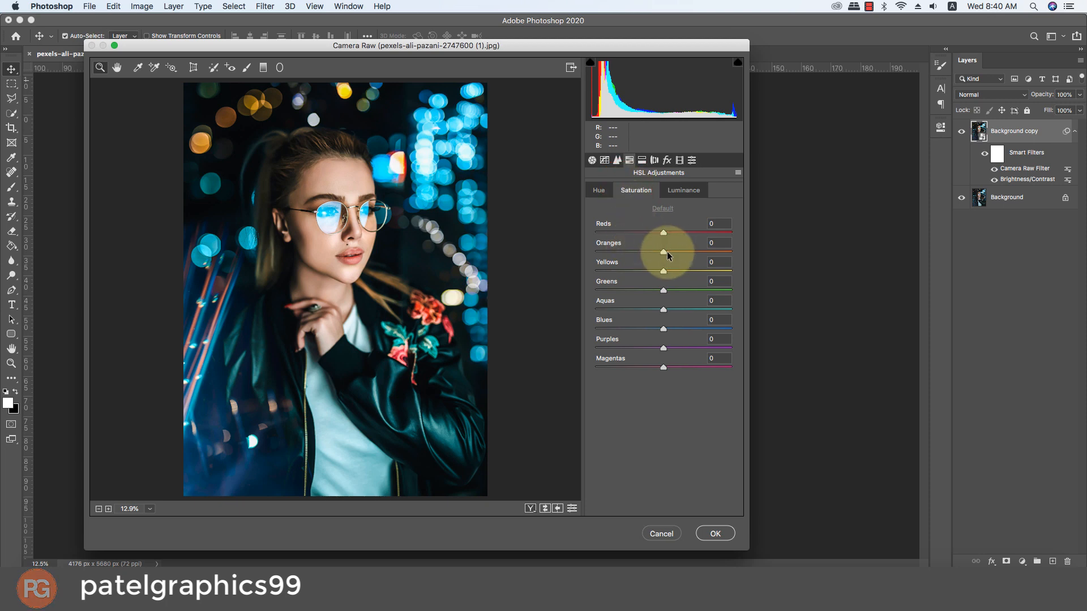
pyautogui.moveTo(665, 250); pyautogui.dragTo(671, 256)
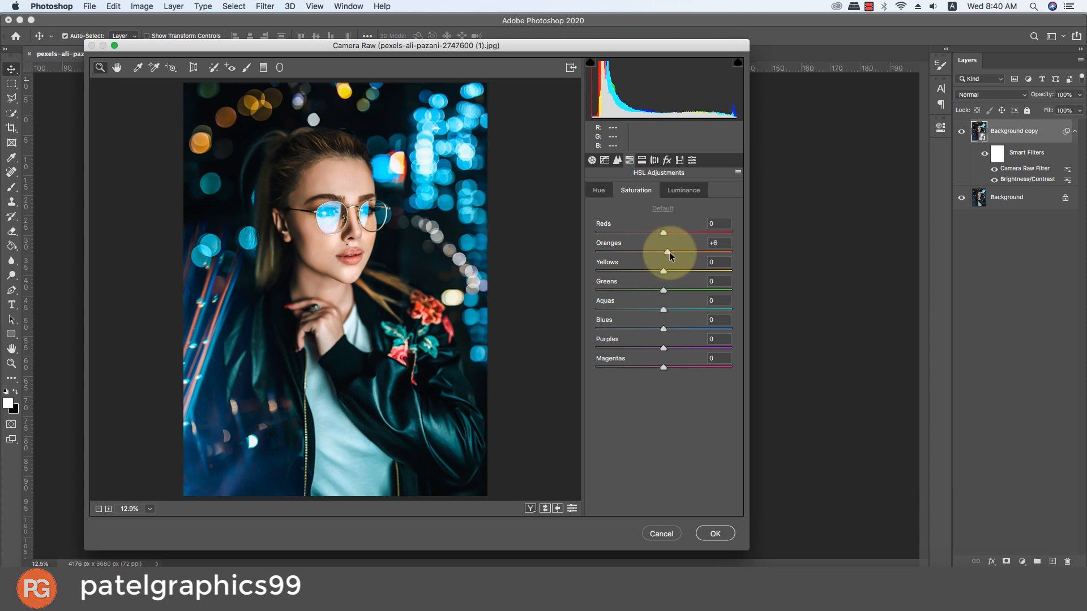
pyautogui.moveTo(669, 253)
pyautogui.mouseDown()
pyautogui.moveTo(663, 233)
pyautogui.moveTo(673, 233)
pyautogui.mouseUp()
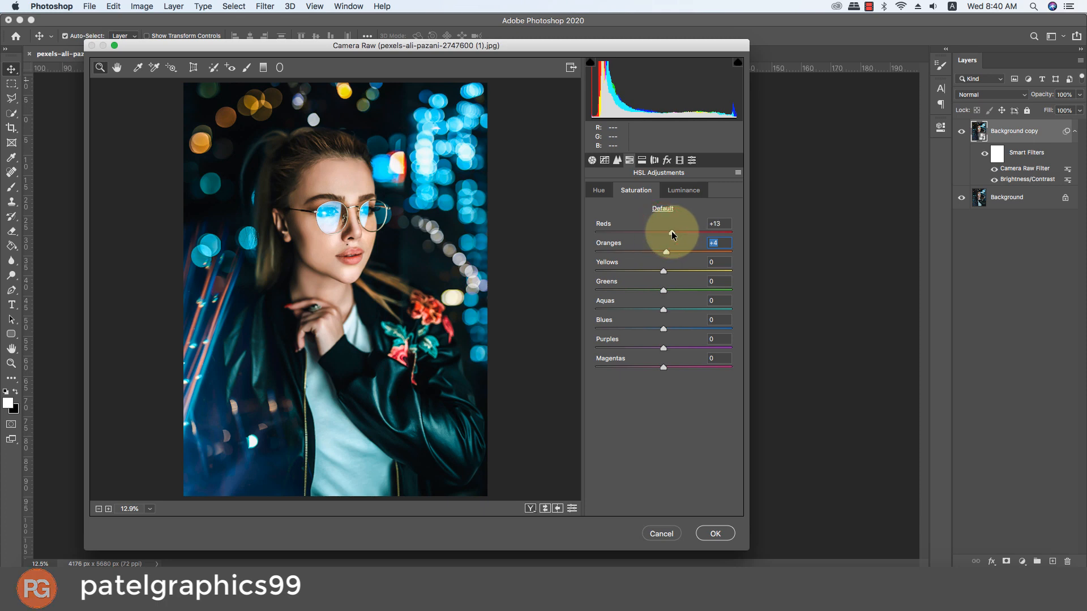
# Set the HSL hue of Yellows to +2, Blues to +18 and Purples to +9
pyautogui.click(601, 188)
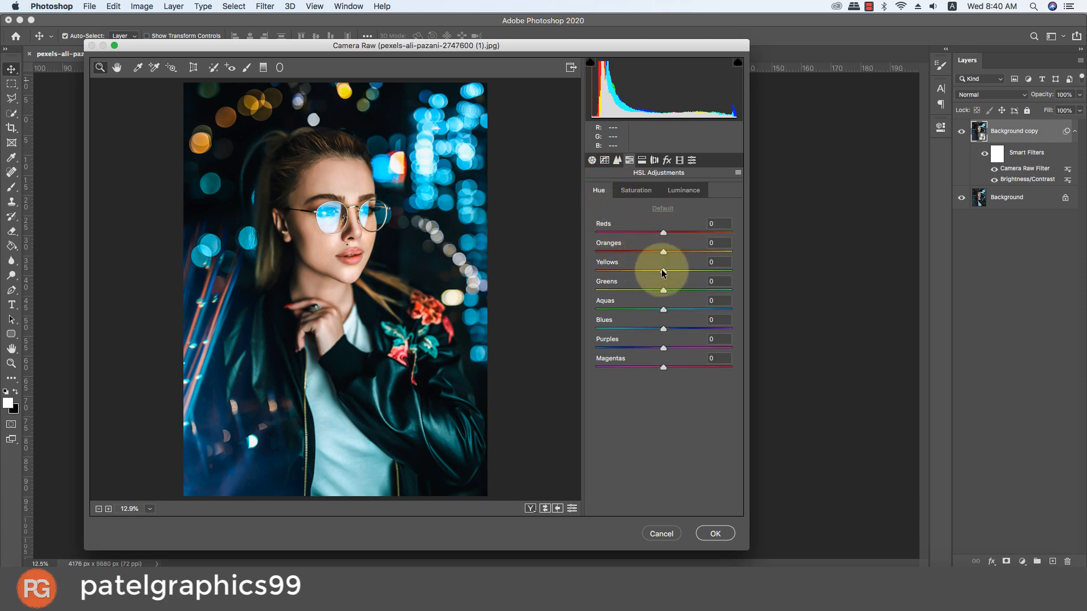
pyautogui.moveTo(663, 271); pyautogui.dragTo(666, 270)
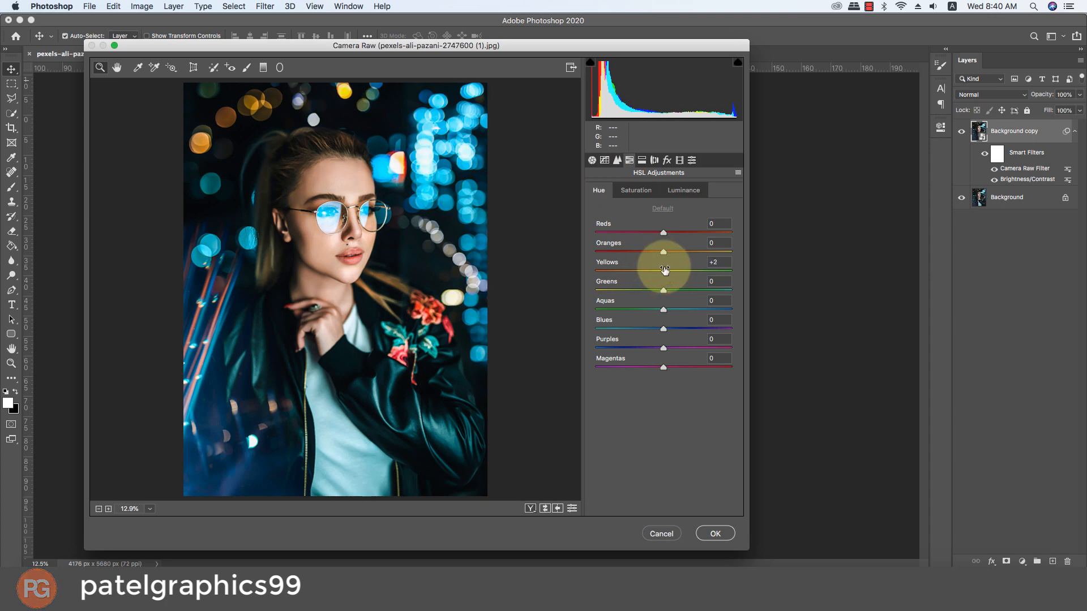
pyautogui.moveTo(662, 330); pyautogui.dragTo(685, 330)
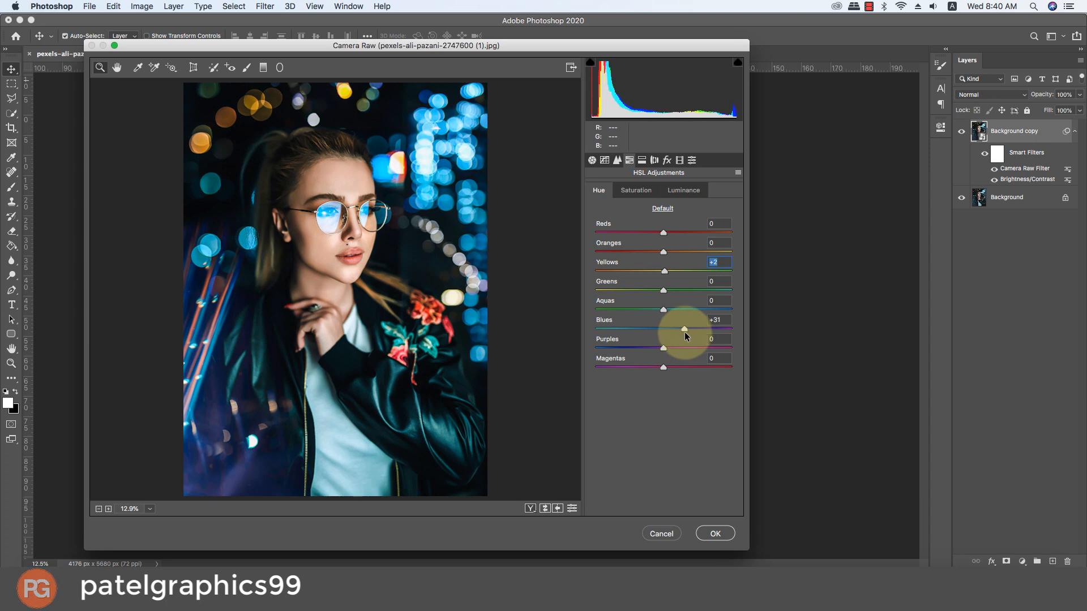
pyautogui.moveTo(684, 331); pyautogui.dragTo(667, 353)
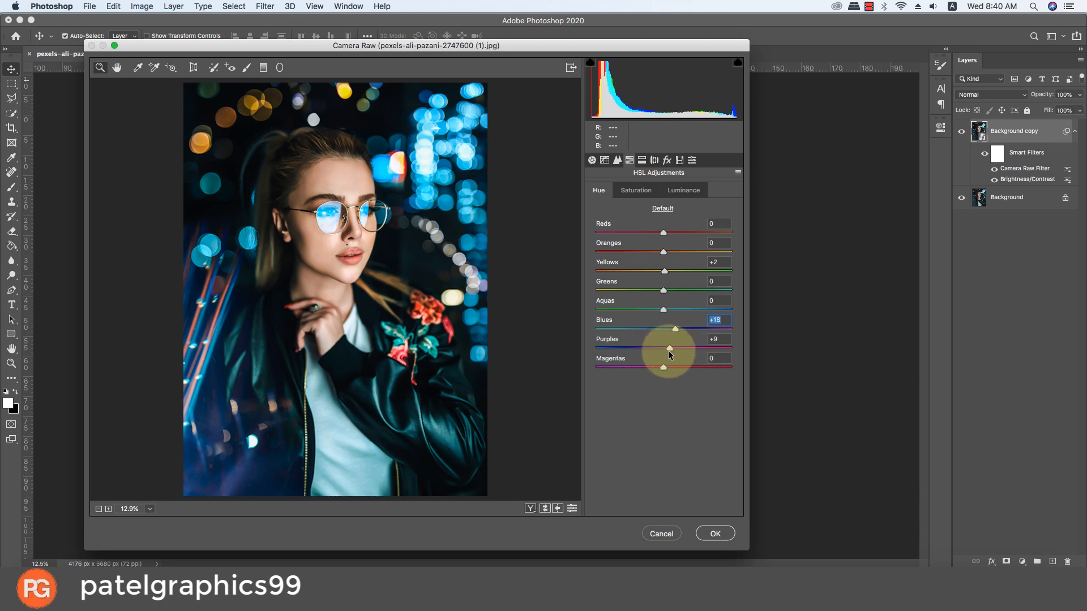
# Set the Post Crop Vignetting Amount to -15 with the Highlight Priority style and apply the Camera Raw filter
pyautogui.click(654, 161)
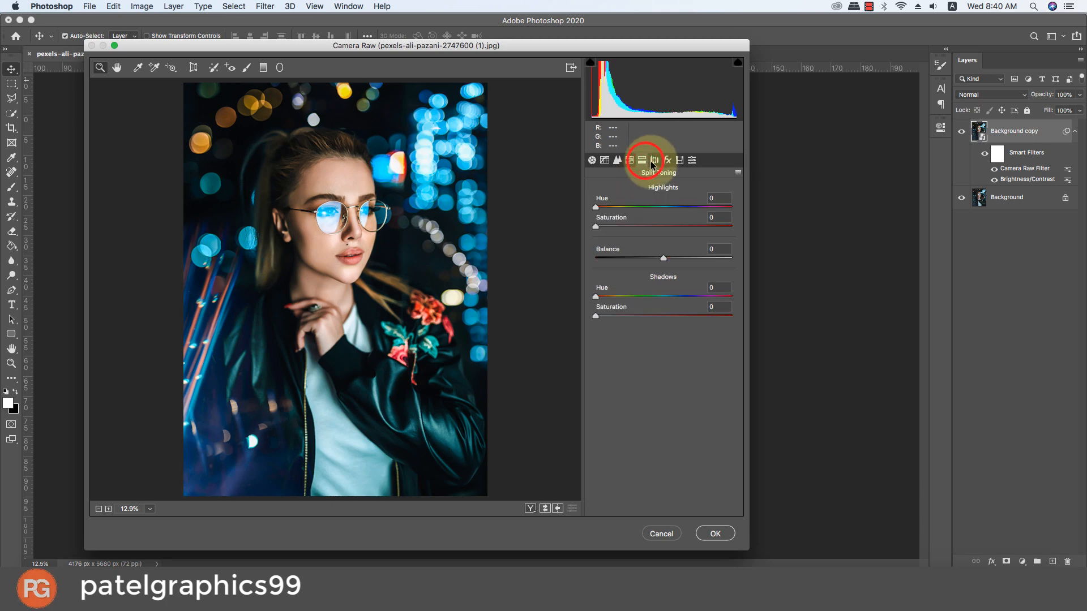
pyautogui.click(653, 161)
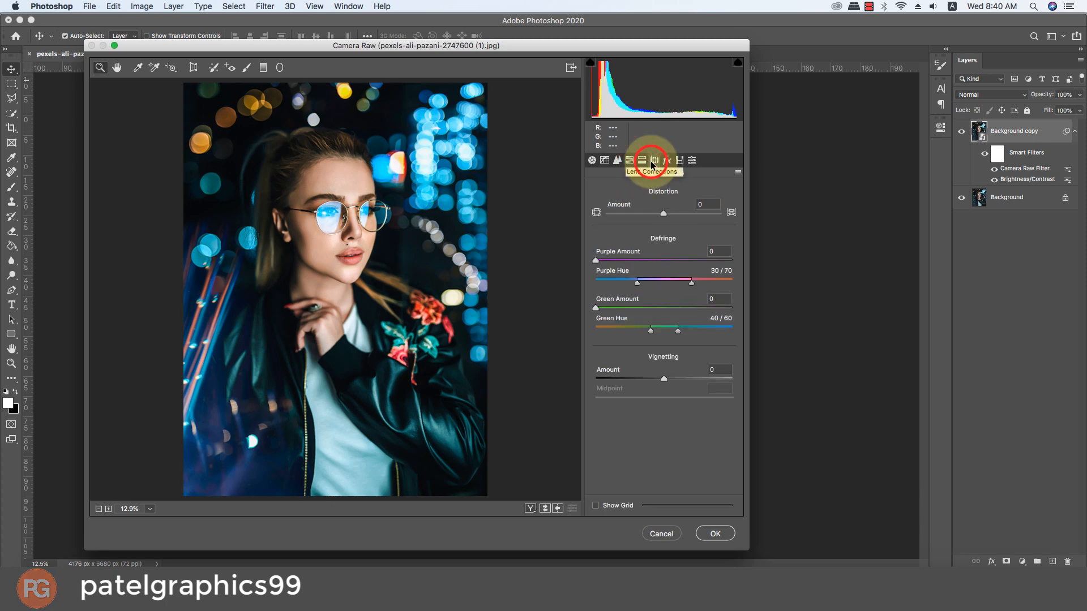
pyautogui.click(667, 161)
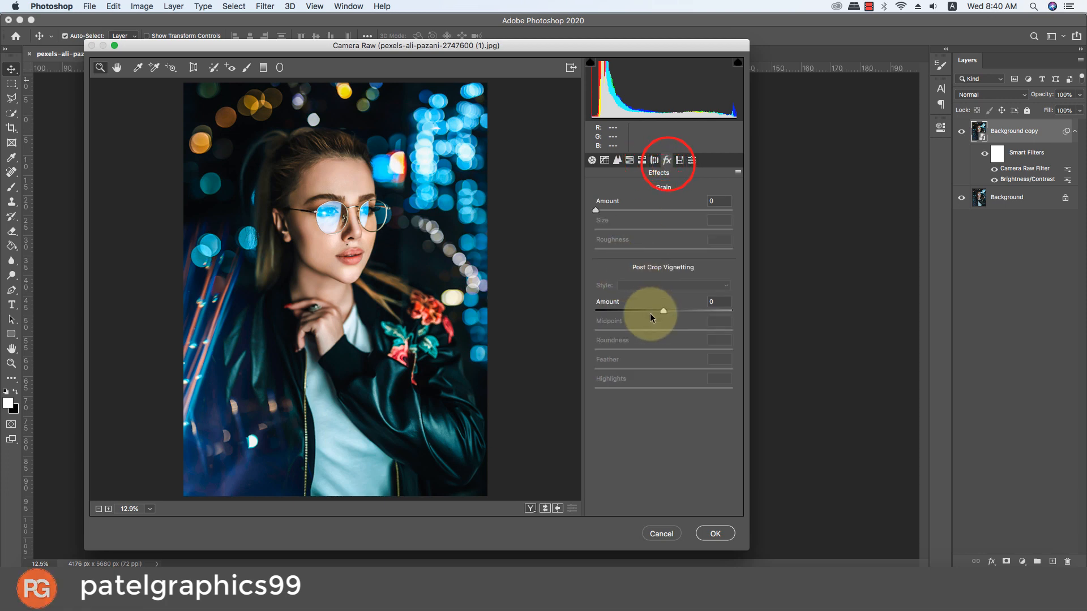
pyautogui.moveTo(663, 311); pyautogui.dragTo(652, 310)
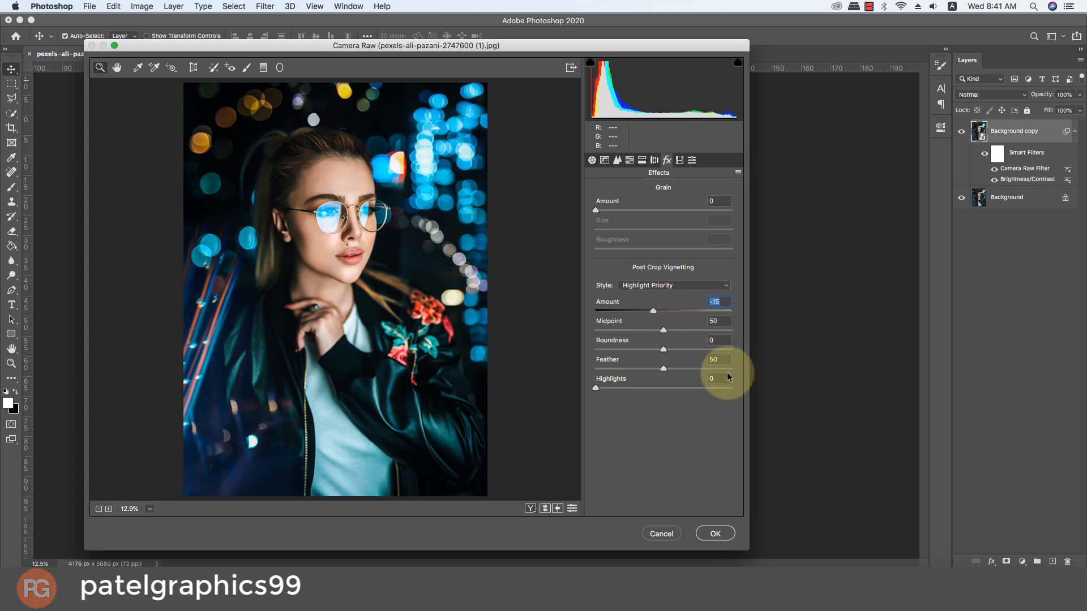
pyautogui.click(713, 534)
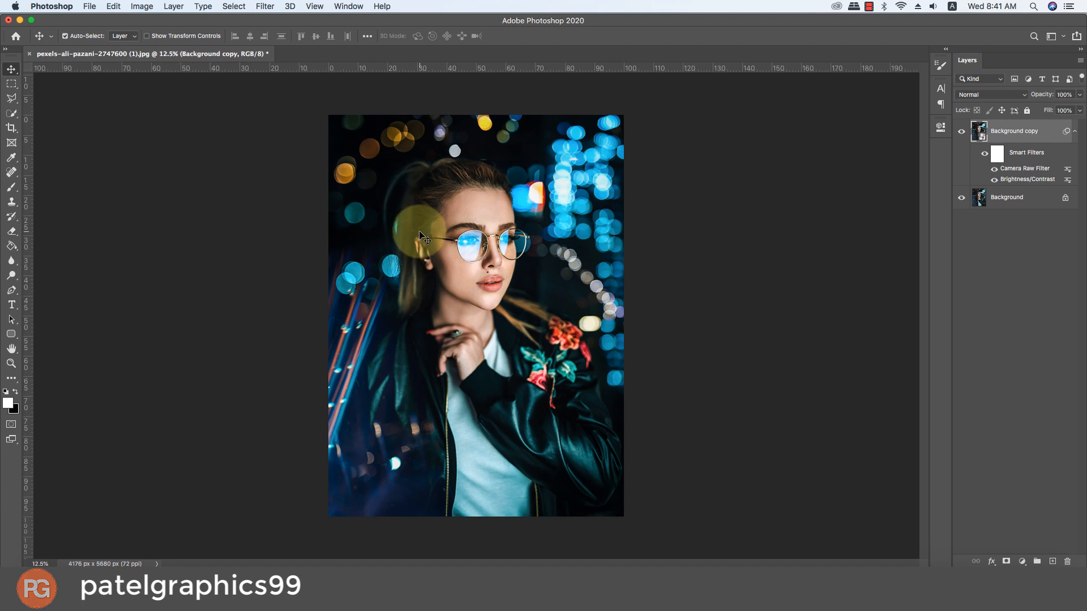
# Compare the face and the whole portrait with and without the filtered Background copy layer
pyautogui.scroll(10, 449, 255)
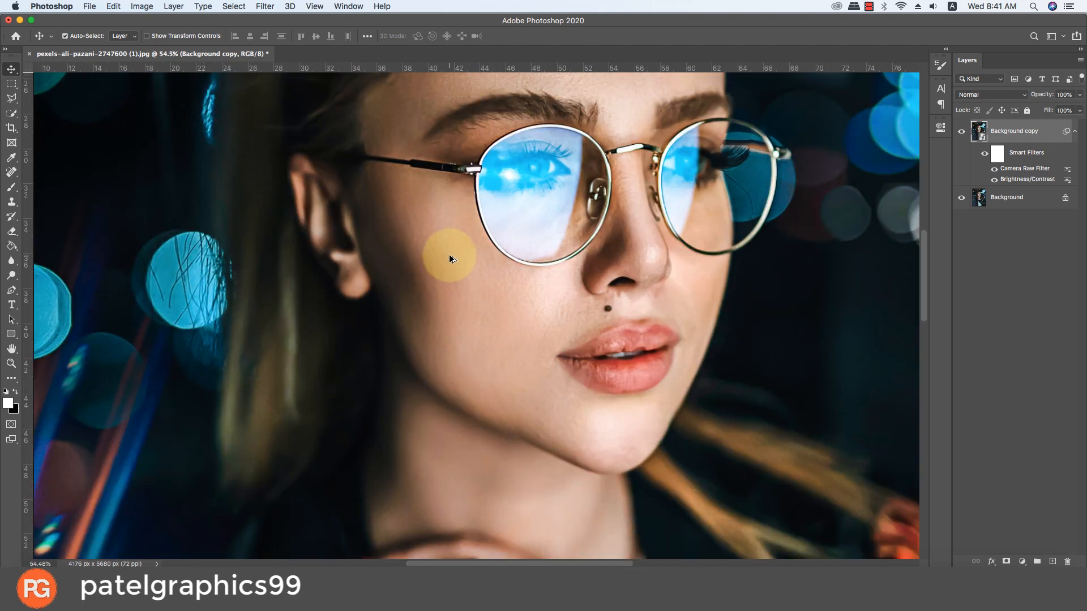
pyautogui.scroll(-5, 449, 258)
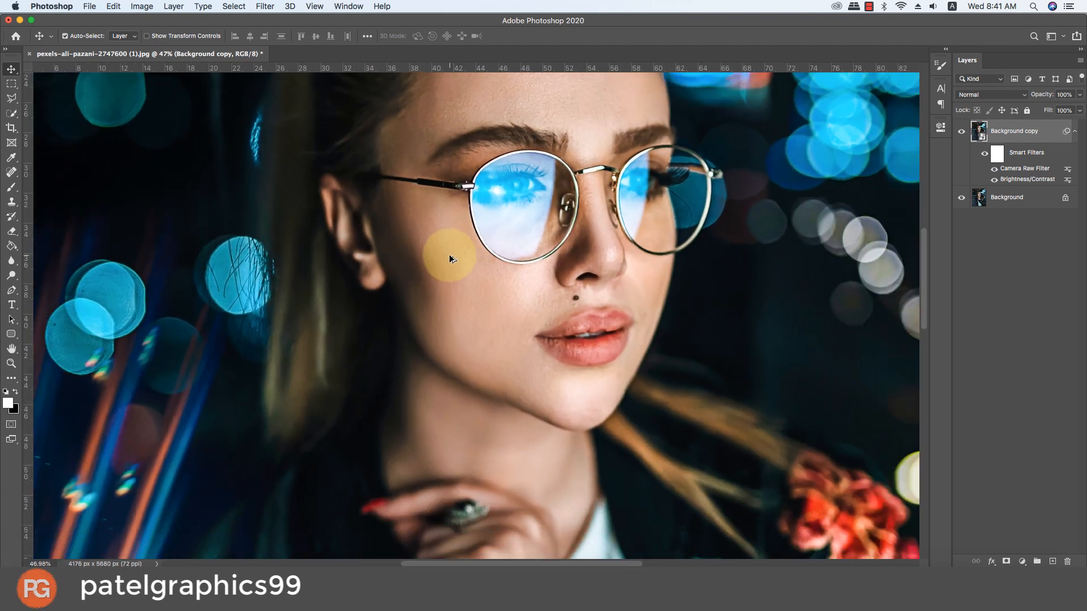
pyautogui.scroll(5, 449, 259)
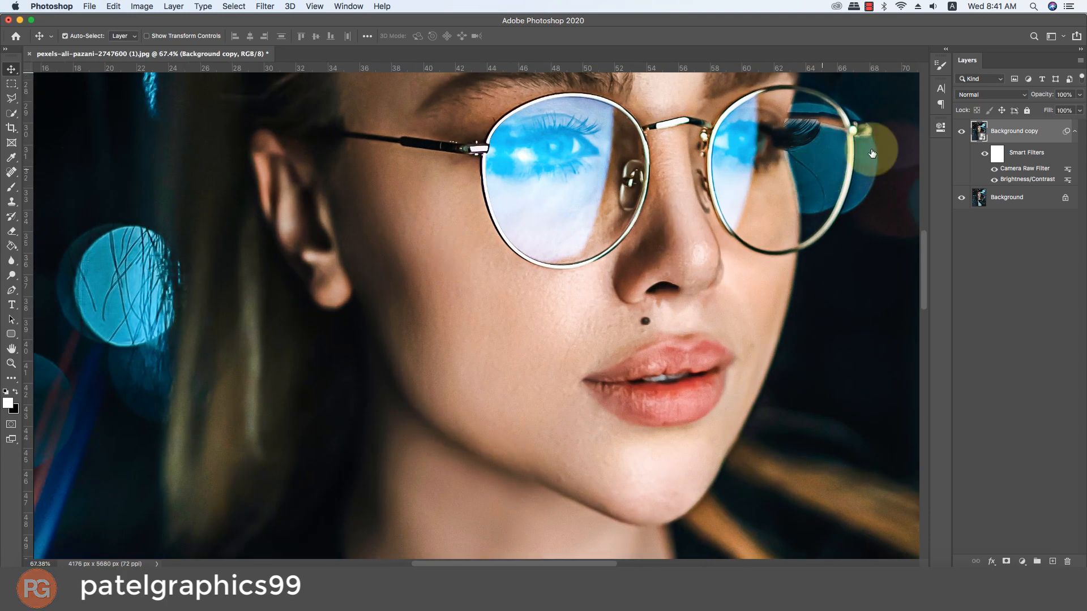
pyautogui.click(962, 133)
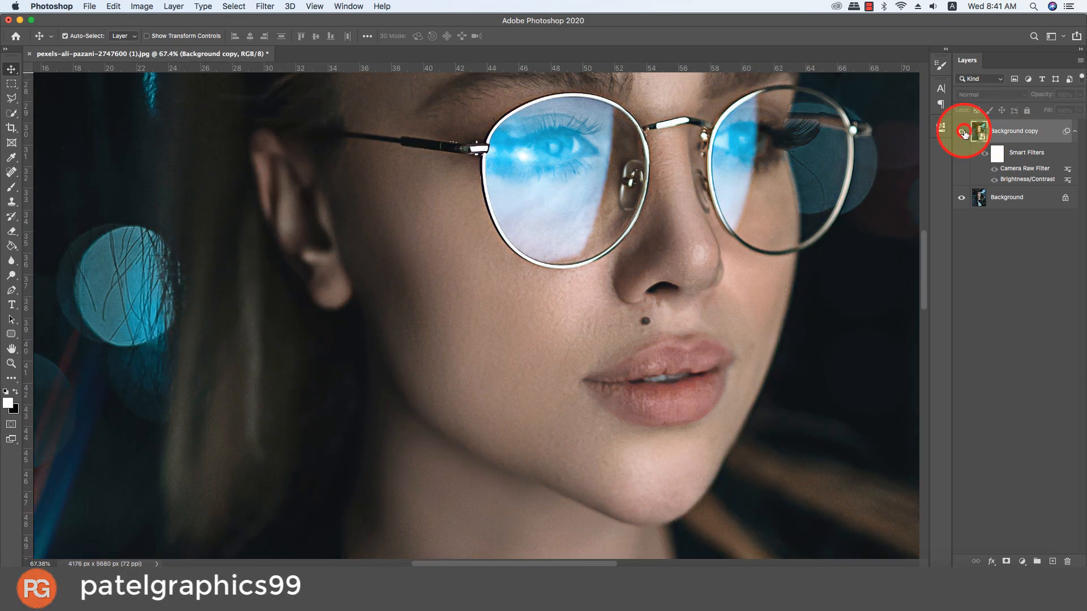
pyautogui.click(963, 132)
pyautogui.scroll(-15, 745, 264)
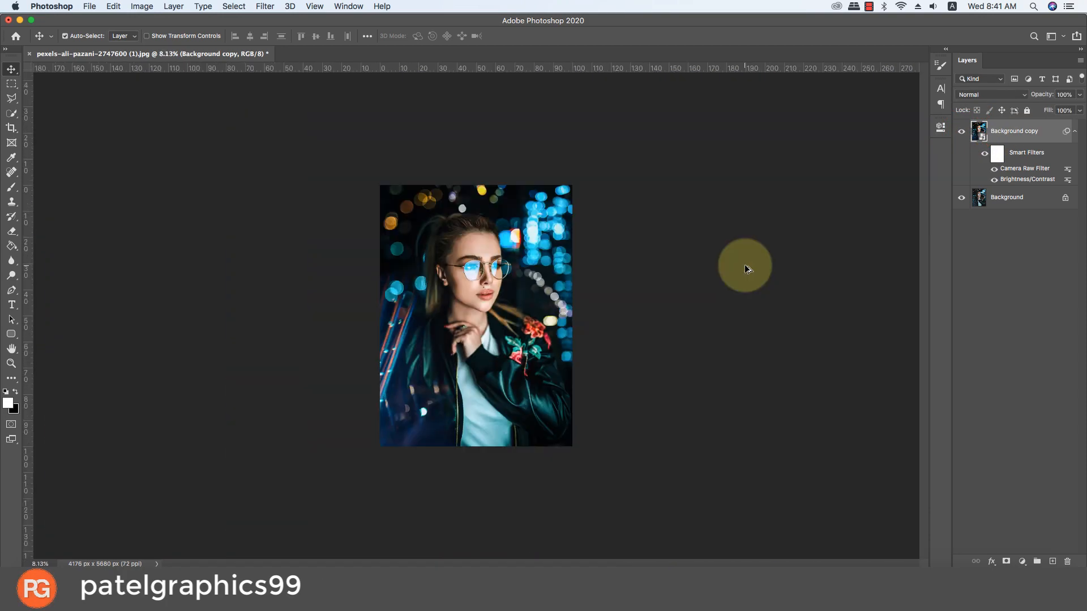
pyautogui.scroll(5, 744, 264)
pyautogui.scroll(-2, 744, 263)
pyautogui.scroll(1, 745, 264)
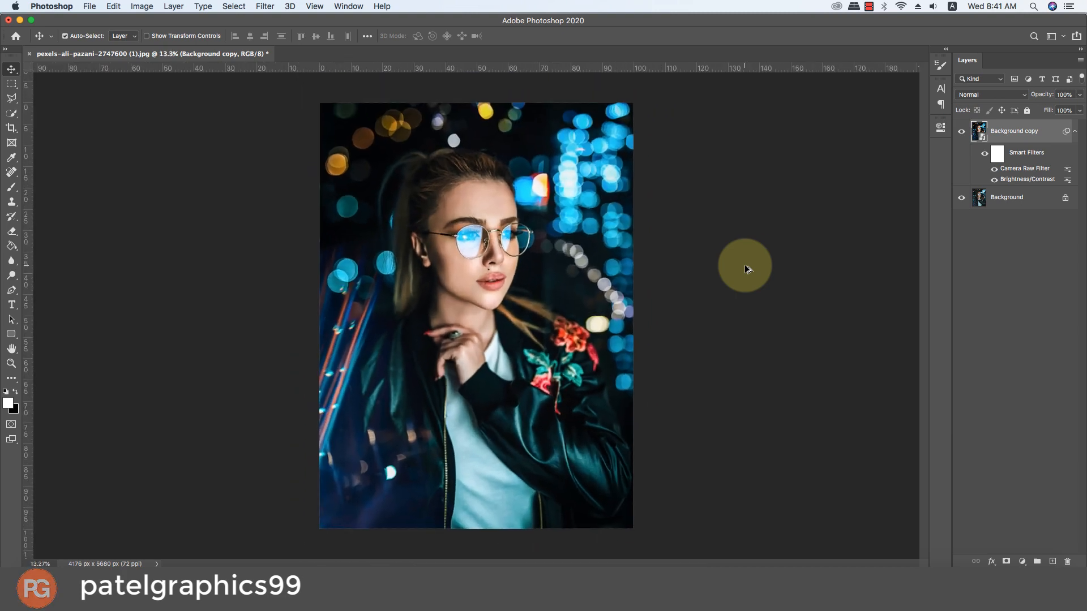
pyautogui.scroll(1, 745, 266)
pyautogui.click(961, 131)
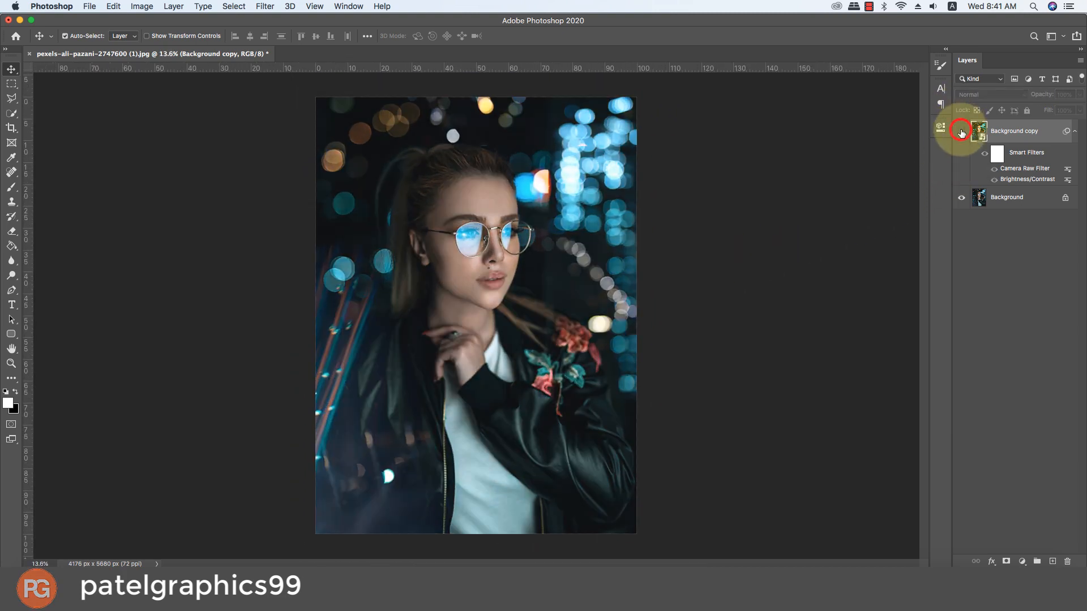
pyautogui.click(961, 131)
# Add a Levels adjustment layer and set the RGB midtone input to 1.07 and the white input to 238
pyautogui.click(1020, 561)
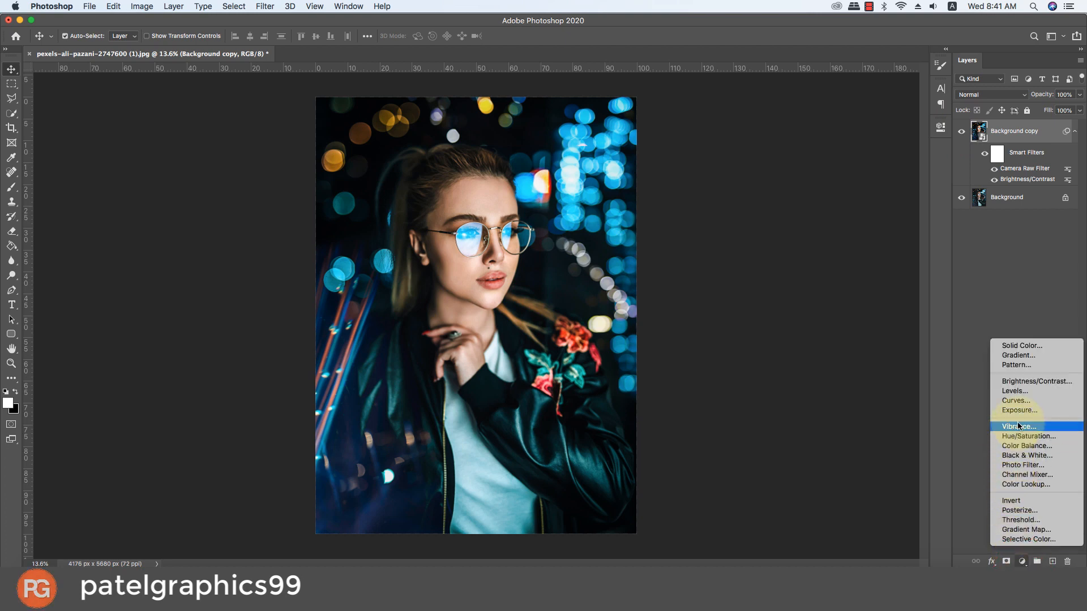
pyautogui.click(1007, 391)
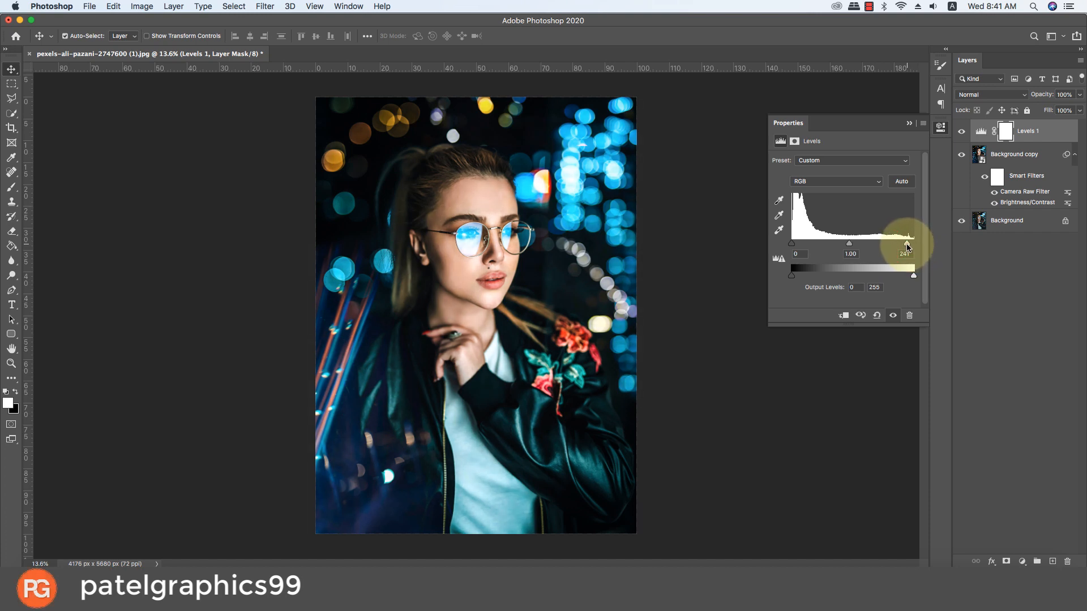
pyautogui.moveTo(908, 247); pyautogui.dragTo(901, 246)
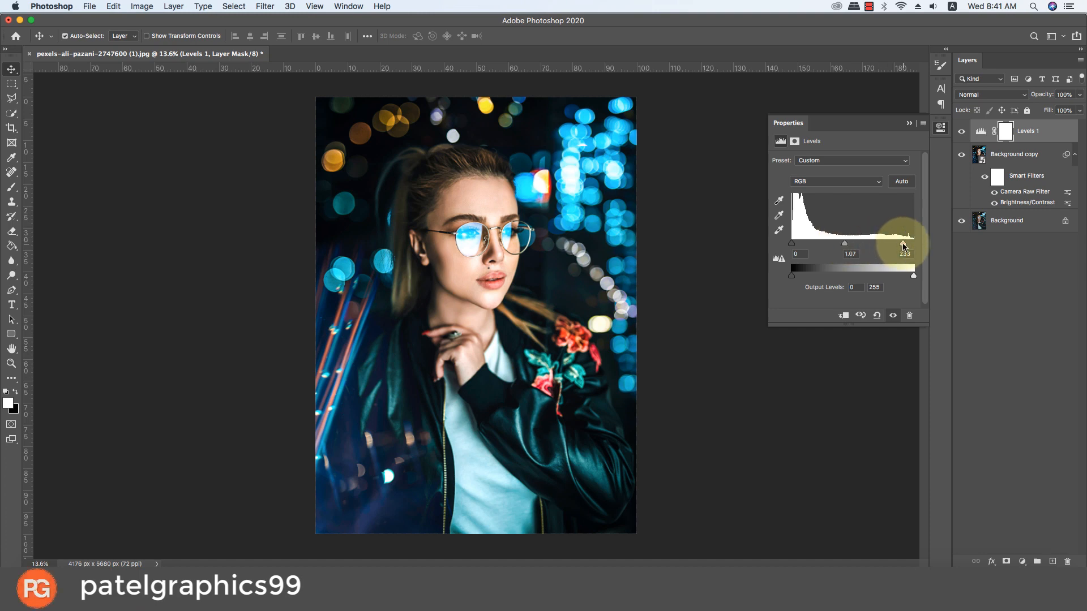
pyautogui.moveTo(903, 245); pyautogui.dragTo(906, 245)
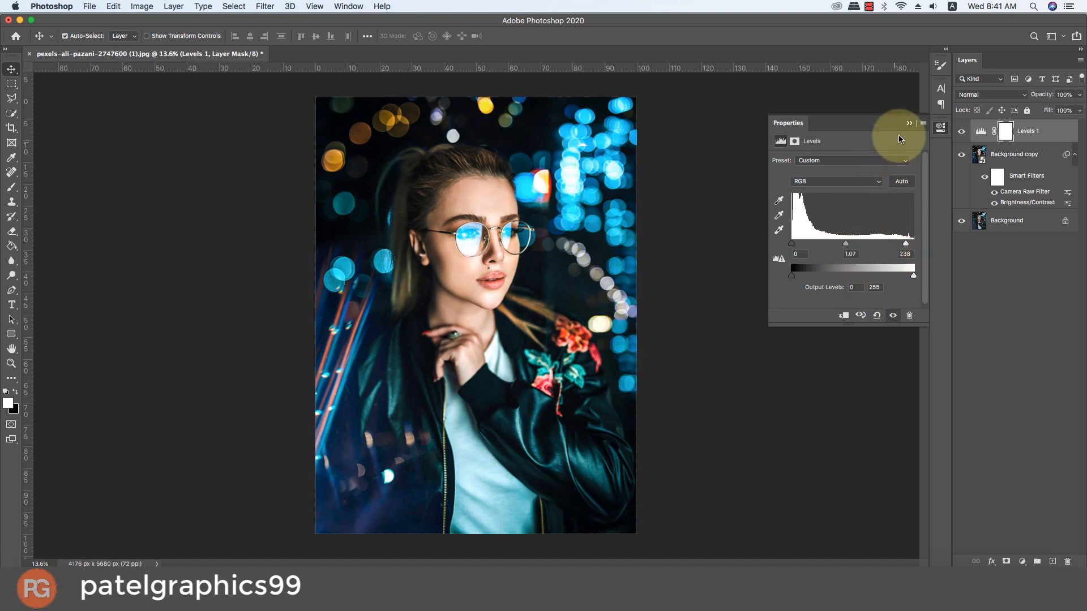
pyautogui.click(910, 126)
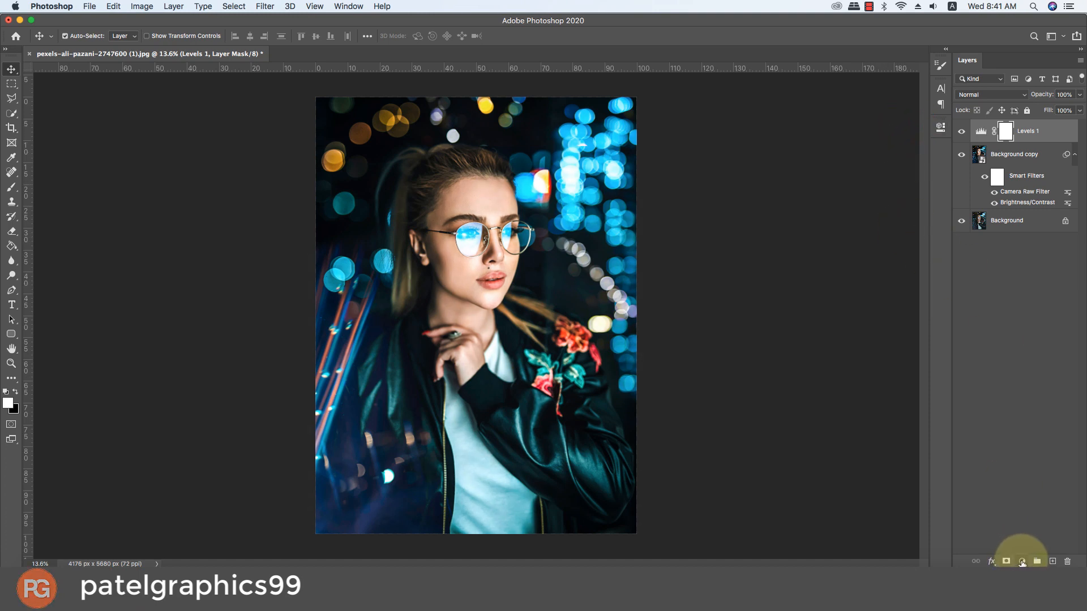
# Add a Color Lookup adjustment layer above Levels and load the 2Strip.look 3DLUT file
pyautogui.click(1021, 562)
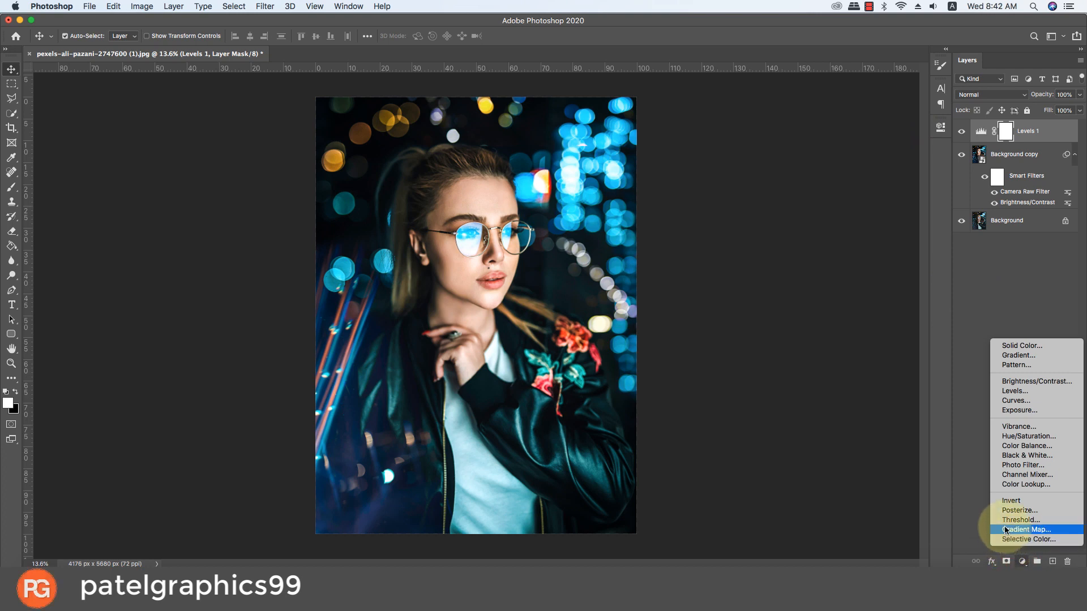
pyautogui.click(1012, 485)
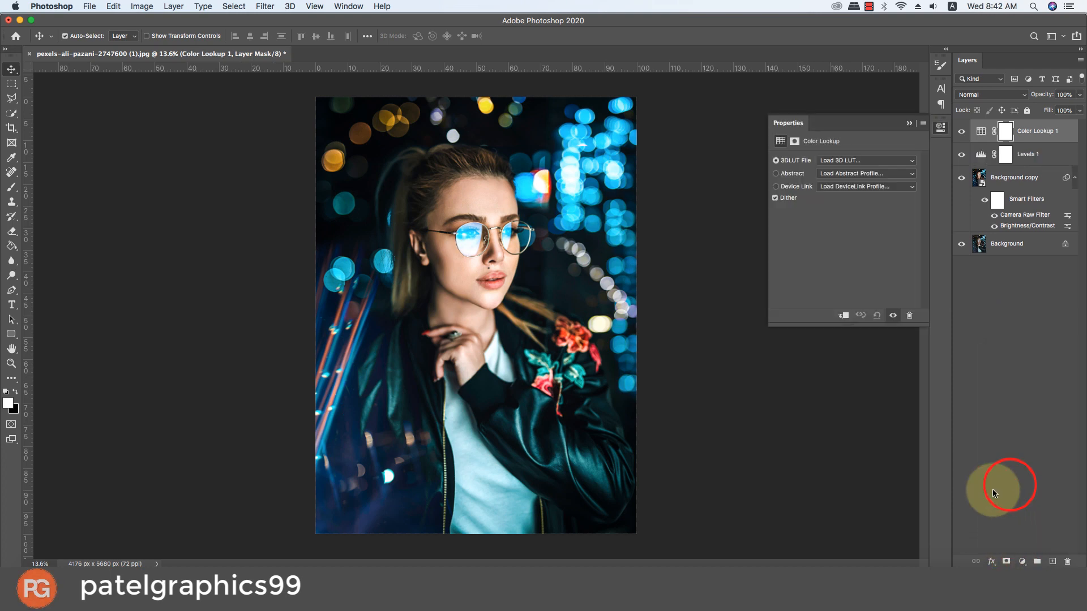
pyautogui.click(848, 161)
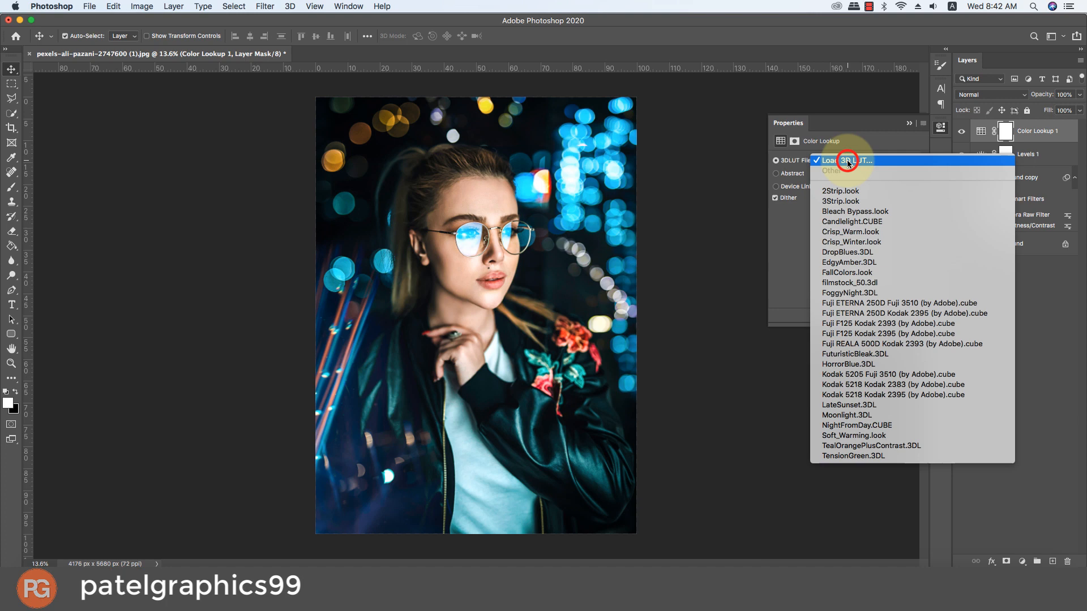
pyautogui.click(835, 191)
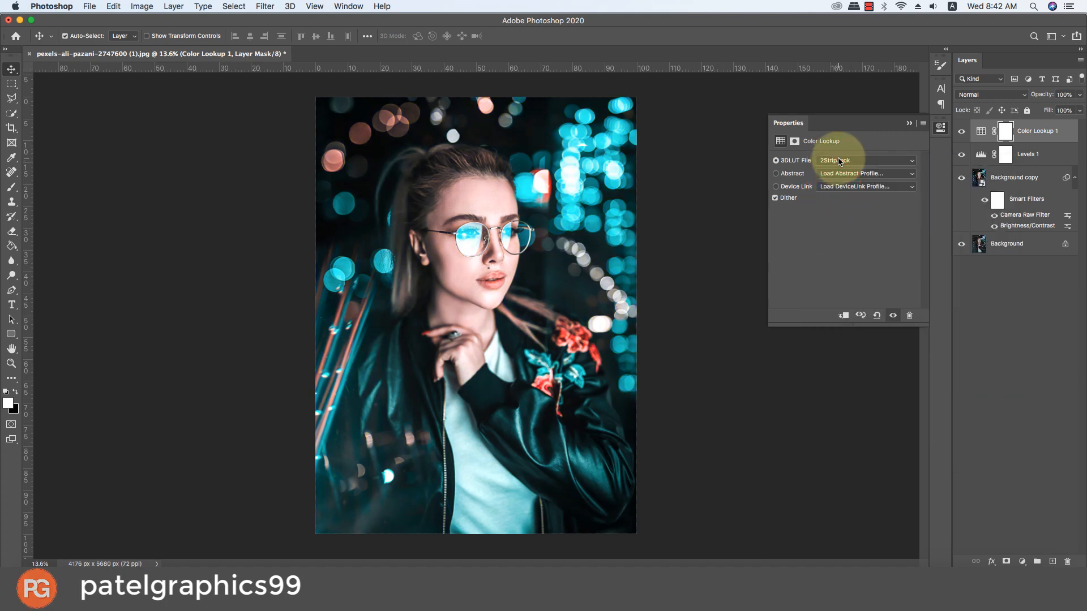
# Try the 3Strip.look, Candlelight.CUBE, Crisp_Warm.look, Crisp_Winter.look and DropBlues.3DL 3DLUT files on the Color Lookup layer
pyautogui.click(838, 162)
pyautogui.click(836, 168)
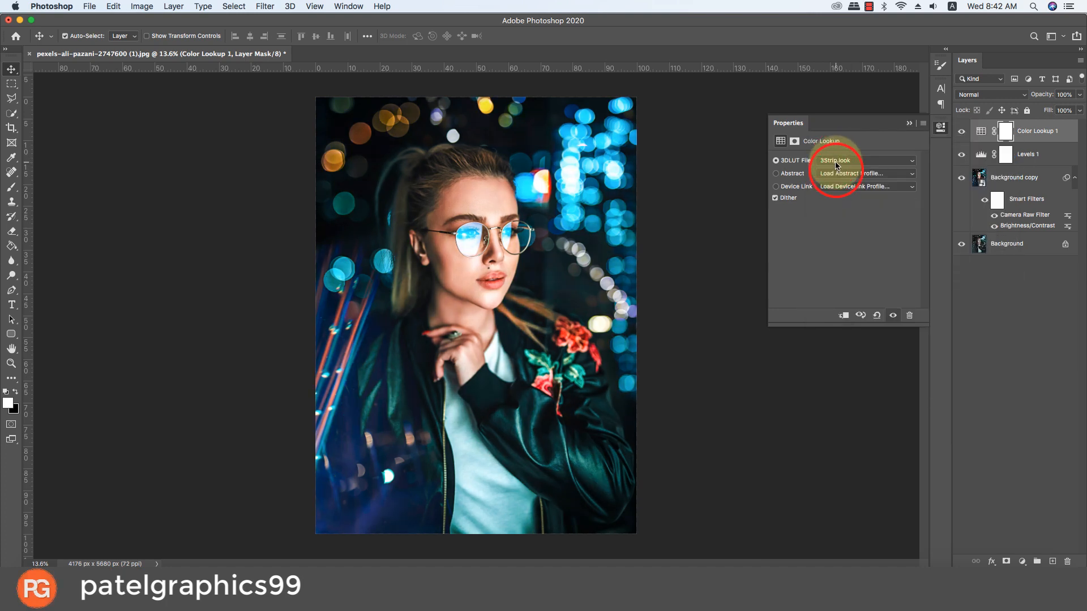
pyautogui.click(837, 165)
pyautogui.click(838, 176)
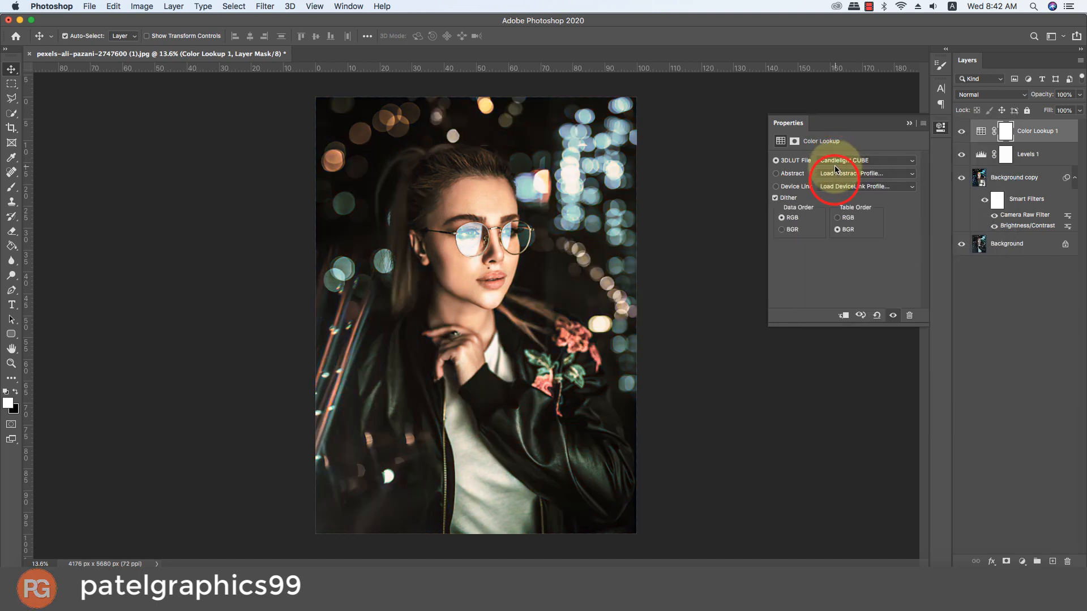
pyautogui.click(837, 165)
pyautogui.click(837, 170)
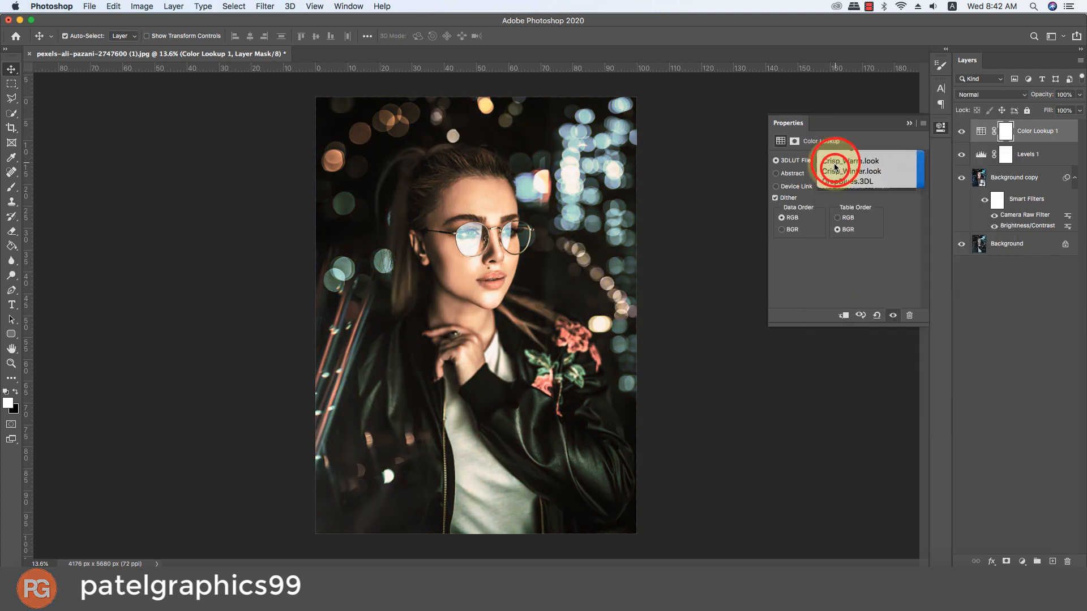
pyautogui.click(835, 166)
pyautogui.click(836, 170)
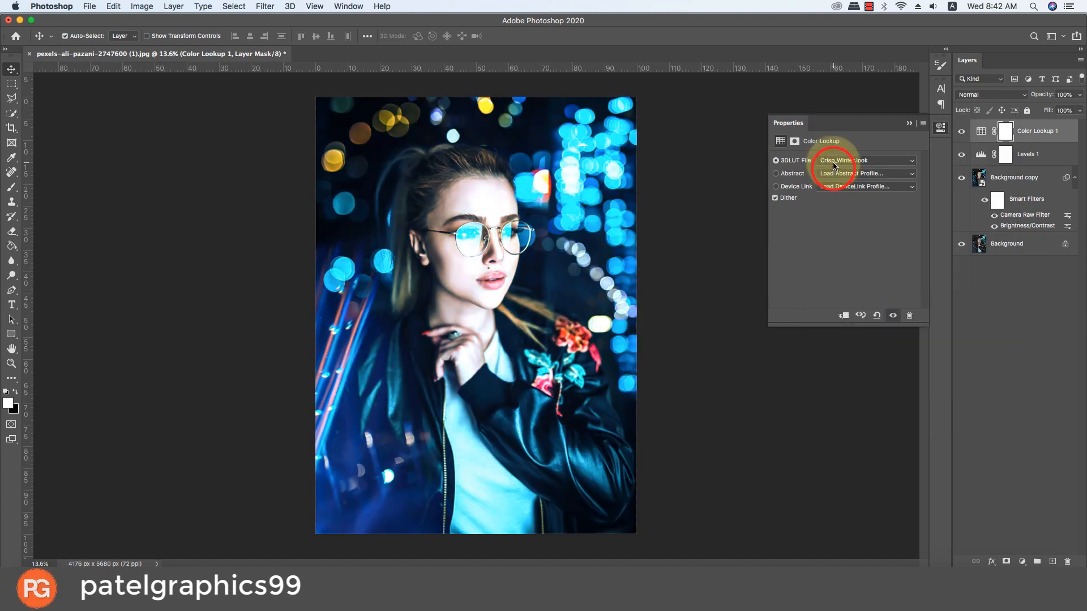
pyautogui.click(835, 169)
pyautogui.click(836, 170)
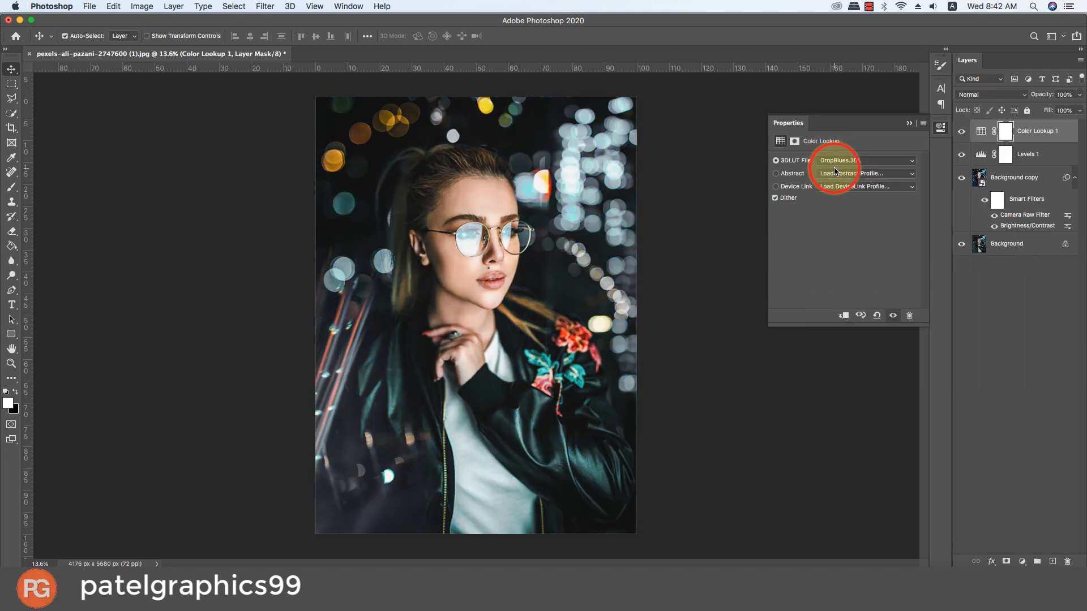
# Try the EdgyAmber.3DL and FallColors.look 3DLUT files and compare the portrait with and without the Color Lookup layer
pyautogui.click(835, 165)
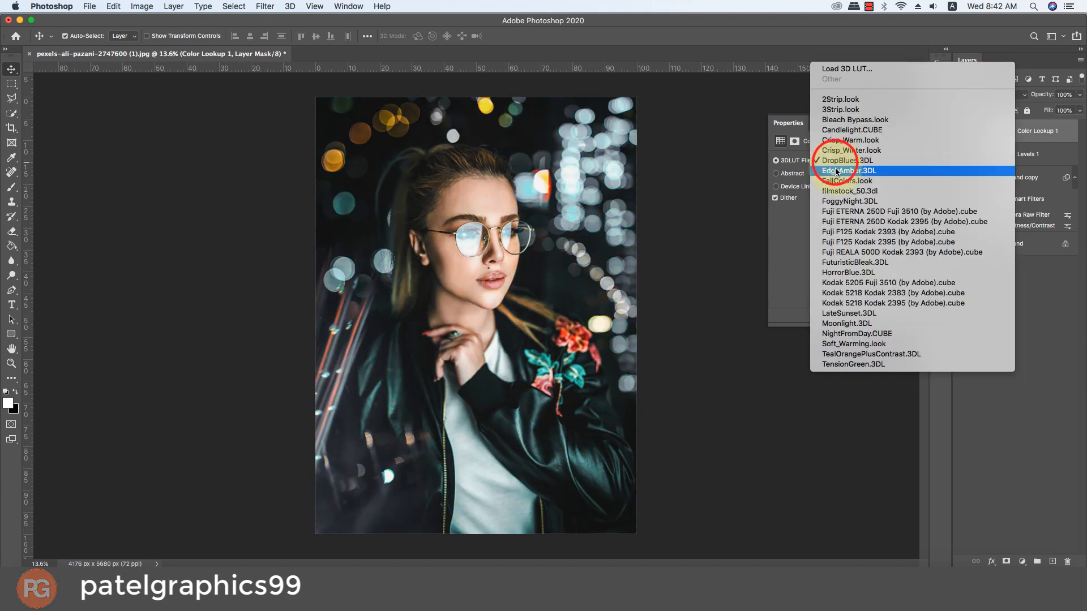
pyautogui.click(835, 169)
pyautogui.click(836, 170)
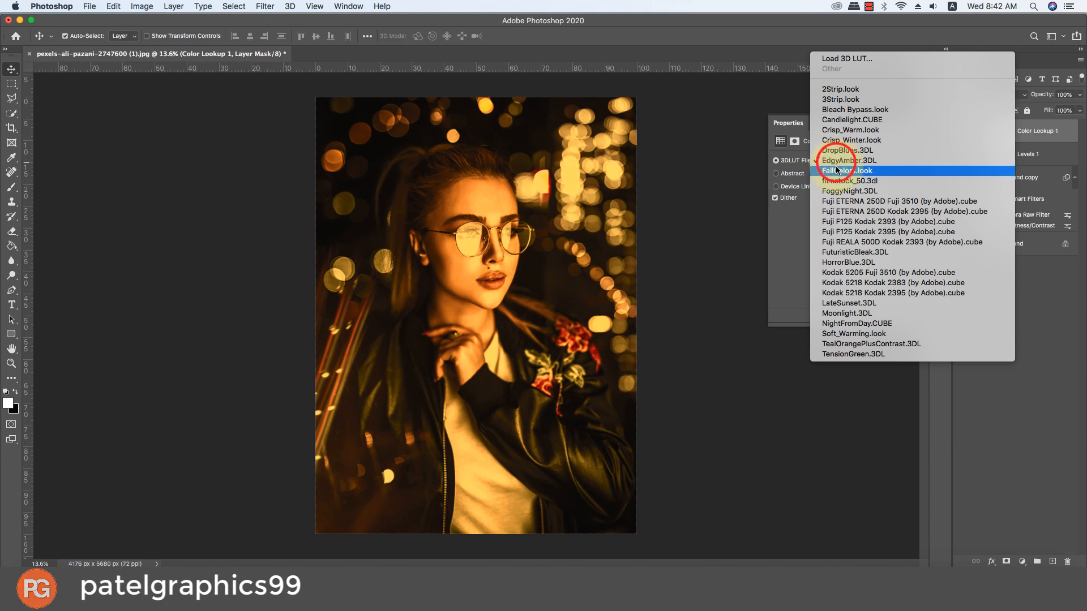
pyautogui.click(834, 166)
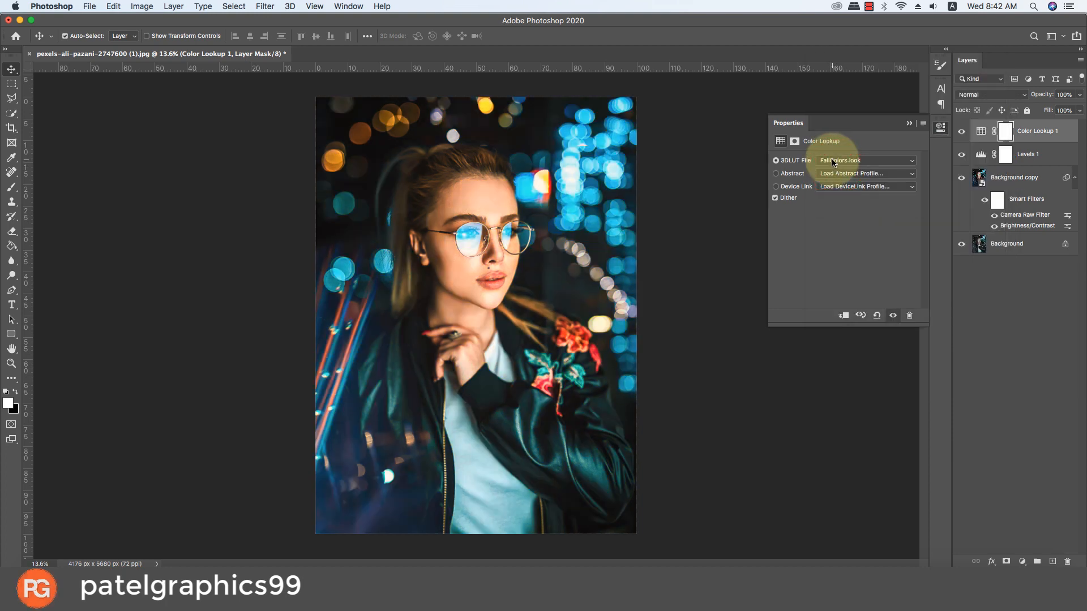
pyautogui.click(833, 163)
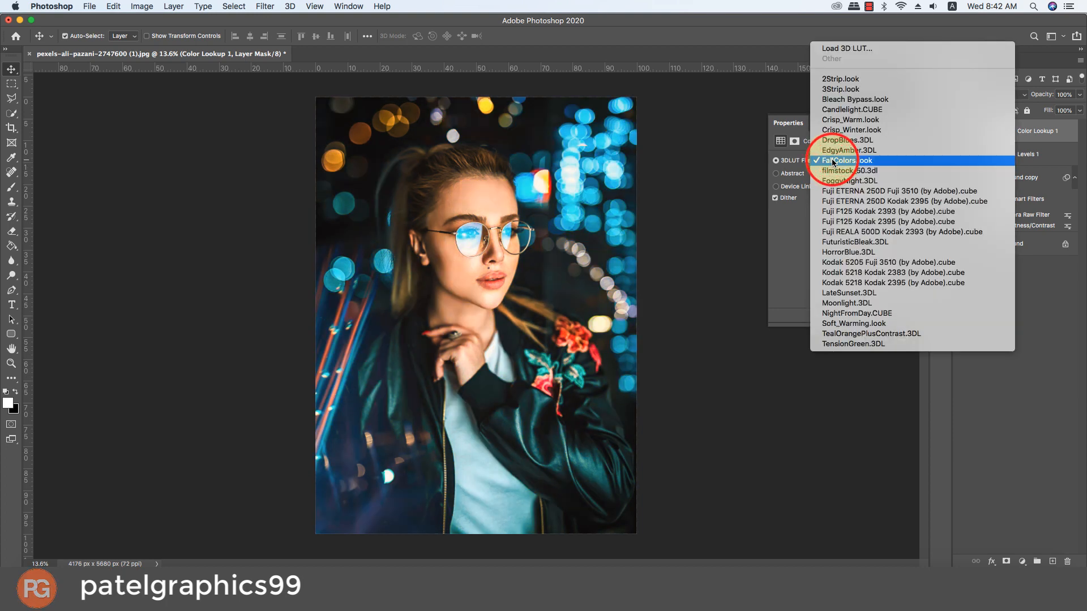
pyautogui.click(834, 163)
pyautogui.click(960, 133)
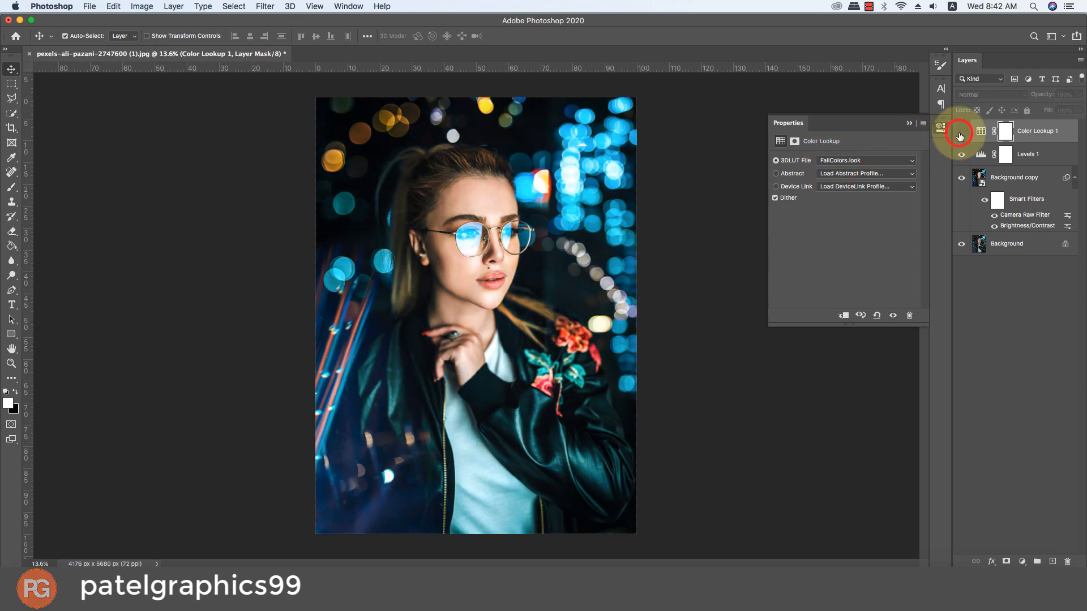
pyautogui.click(961, 132)
# Try filmstock_50.3dl, FoggyNight.3DL and Fuji ETERNA 250D Fuji 3510 as the 3DLUT file, comparing the last one with the Color Lookup layer hidden
pyautogui.click(841, 158)
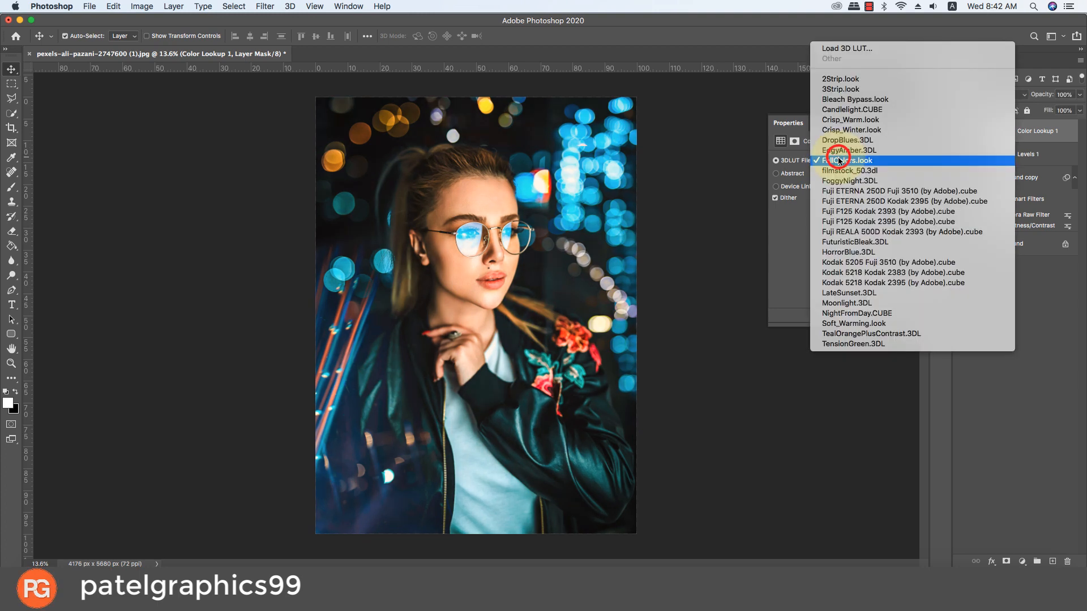
pyautogui.click(836, 168)
pyautogui.click(834, 163)
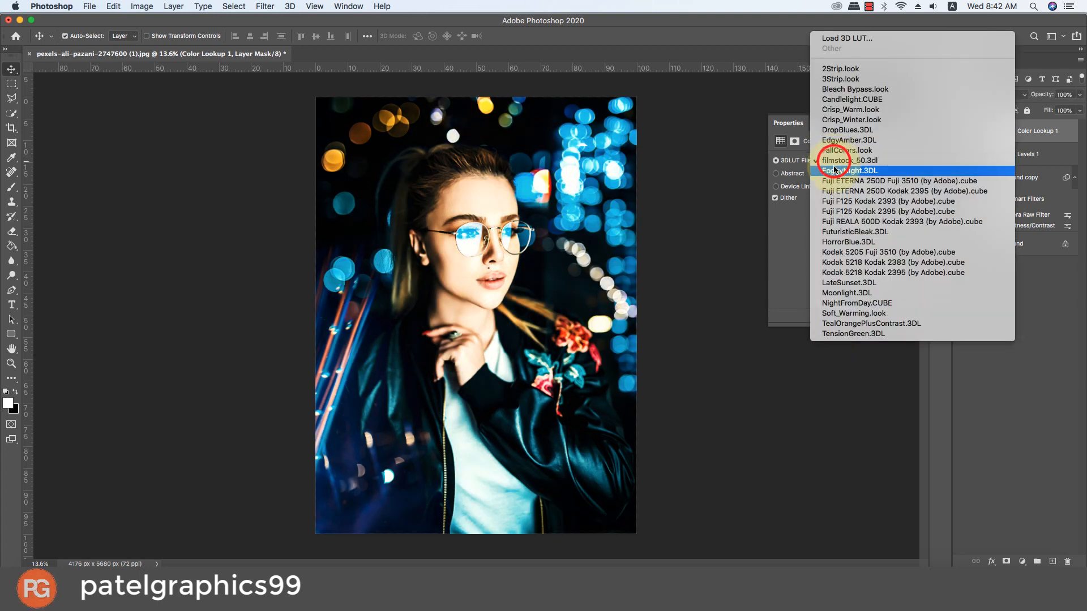
pyautogui.click(835, 170)
pyautogui.click(833, 163)
pyautogui.click(835, 170)
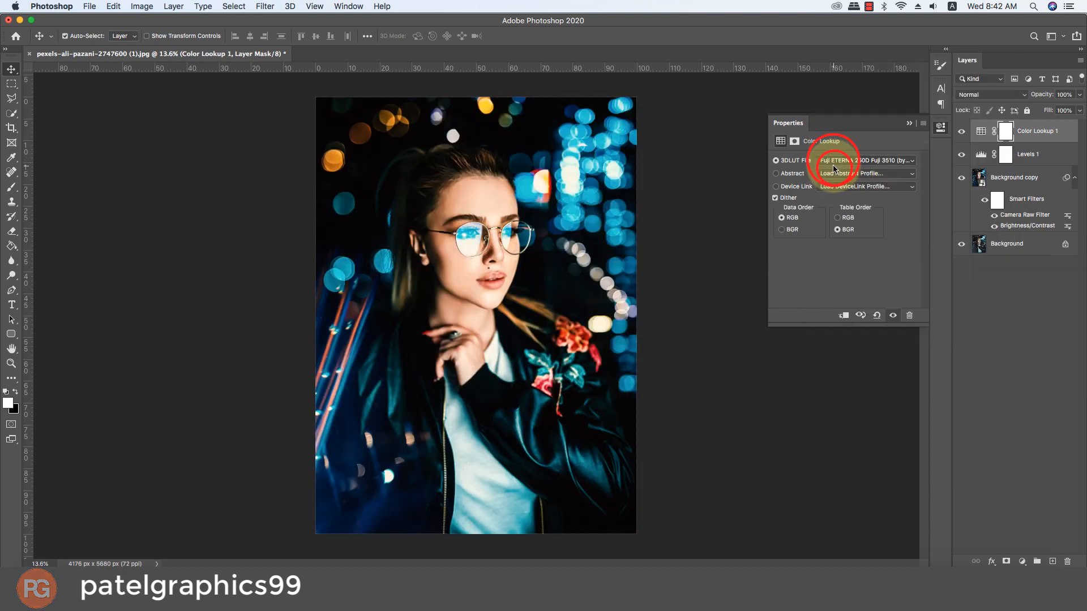
pyautogui.click(958, 137)
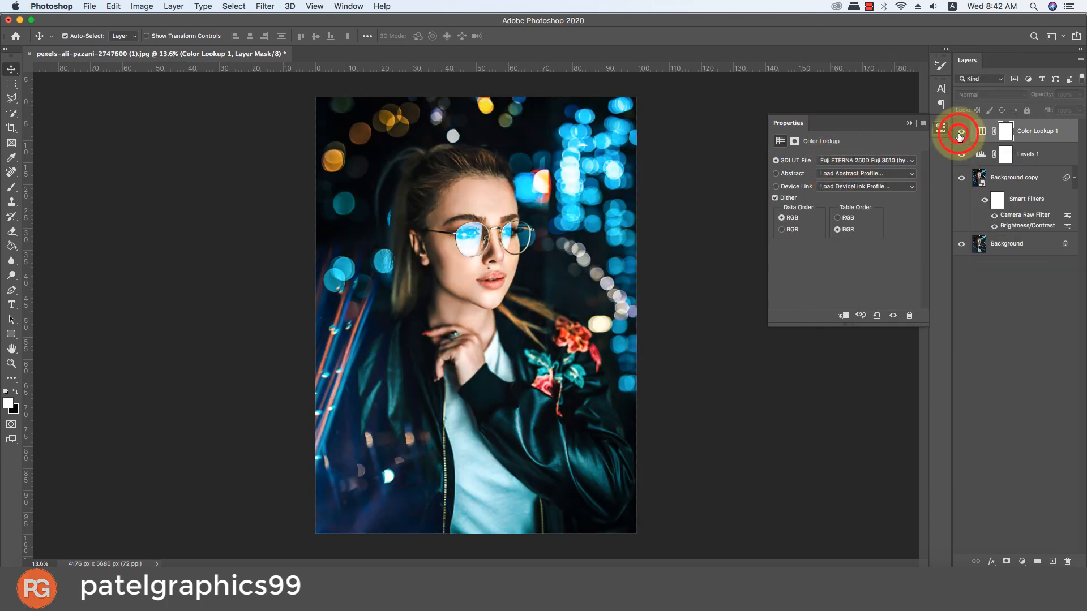
pyautogui.click(958, 136)
pyautogui.click(958, 137)
pyautogui.click(958, 136)
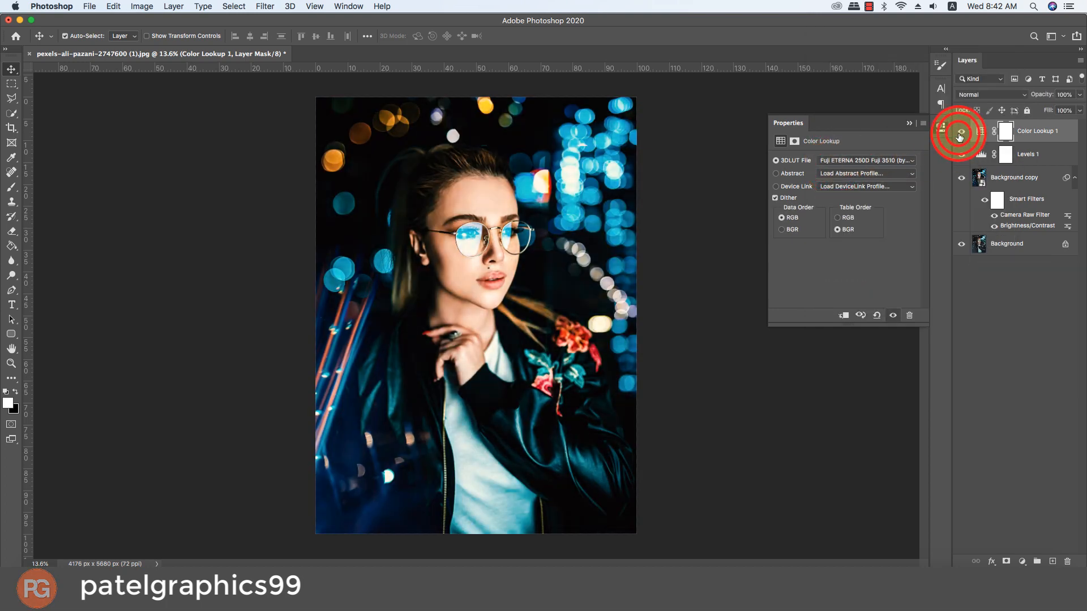
# Try the Fuji ETERNA 250D Kodak 2395, Fuji F125 Kodak 2393, Fuji F125 Kodak 2395 and Fuji REALA 500D Kodak 2393 lookup files
pyautogui.click(834, 162)
pyautogui.click(832, 170)
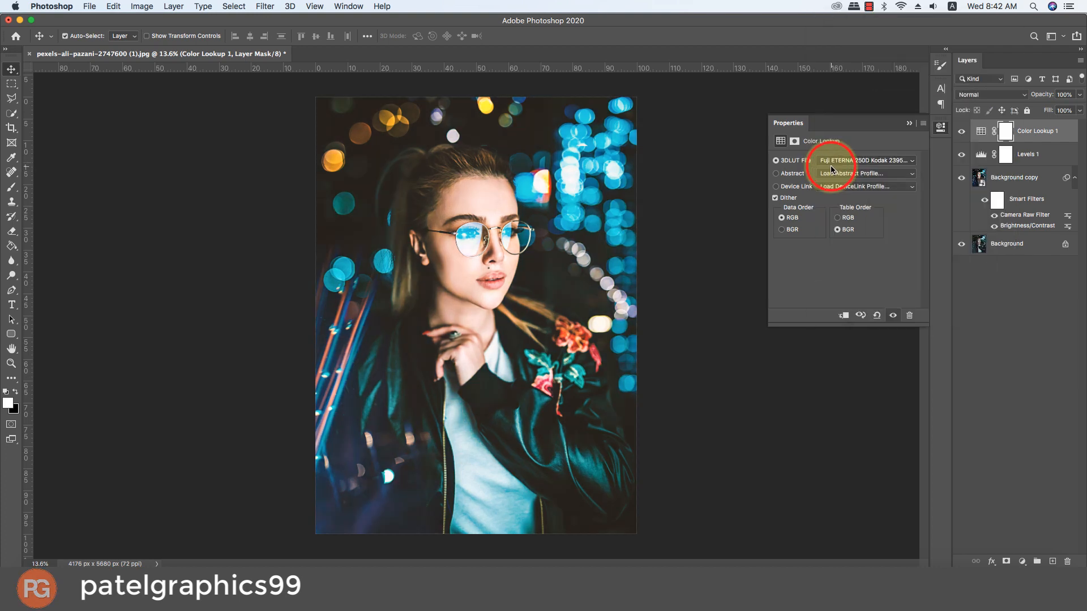
pyautogui.click(832, 161)
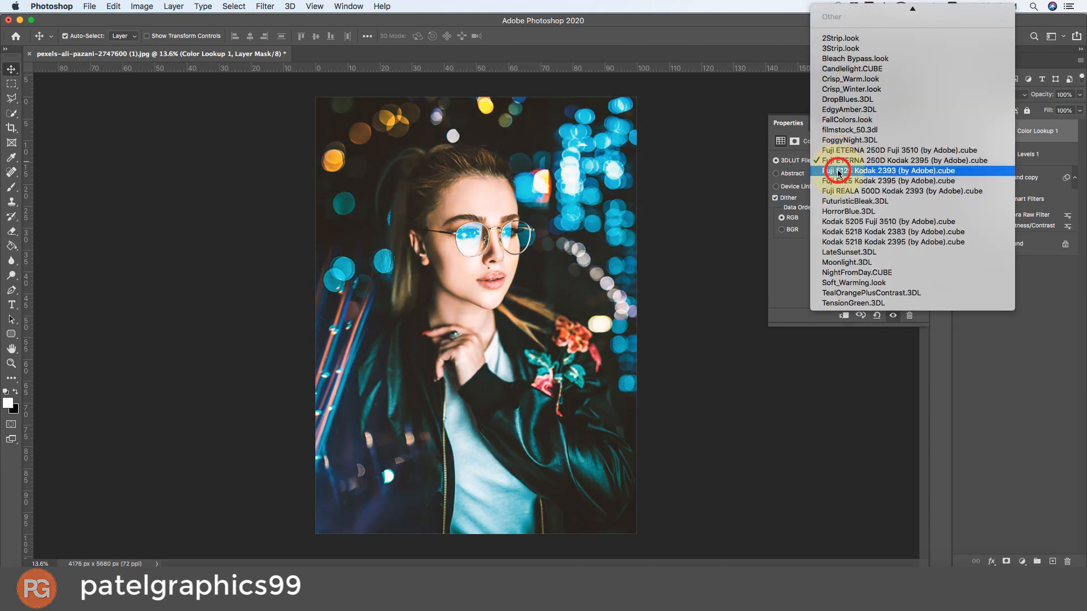
pyautogui.click(838, 171)
pyautogui.click(838, 164)
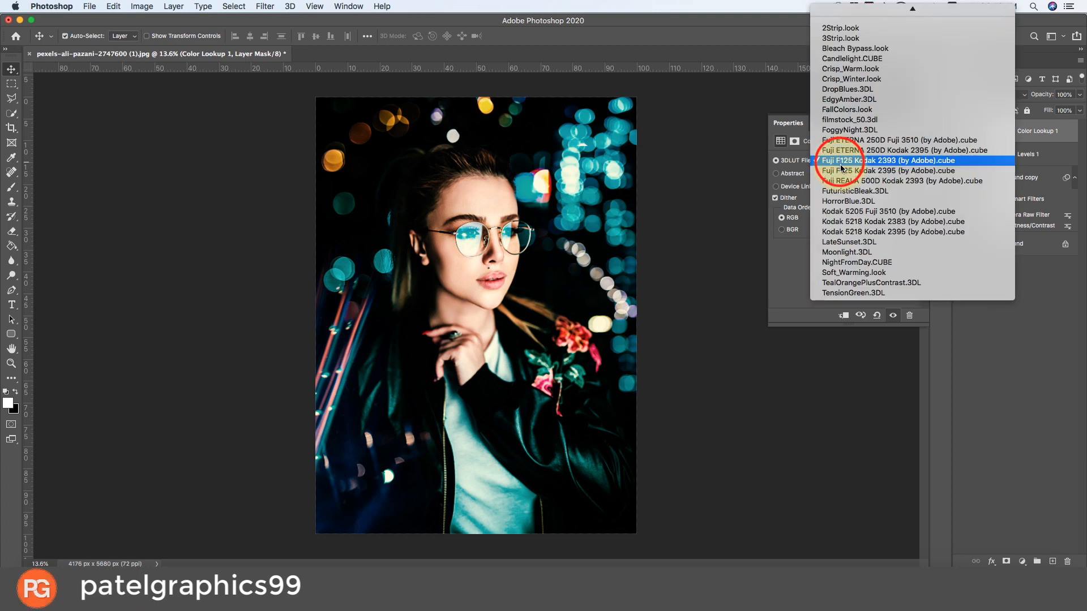
pyautogui.click(839, 171)
pyautogui.click(840, 160)
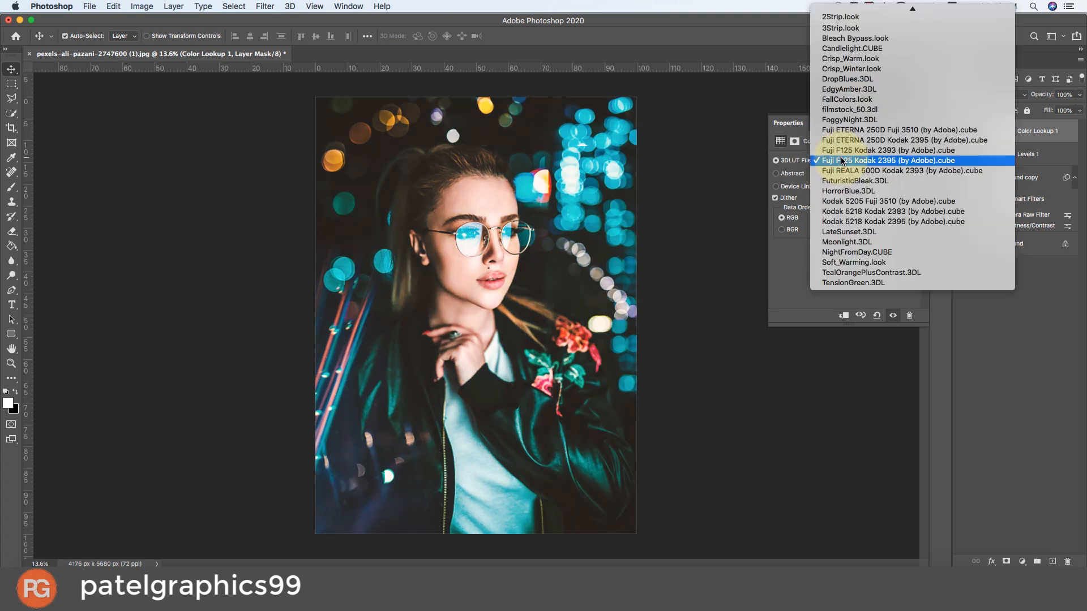
pyautogui.click(843, 169)
# Try the FuturisticBleak.3DL, HorrorBlue.3DL, Kodak 5205 Fuji 3510, Kodak 5218 Kodak 2383 and Kodak 5218 Kodak 2395 lookup files
pyautogui.click(842, 161)
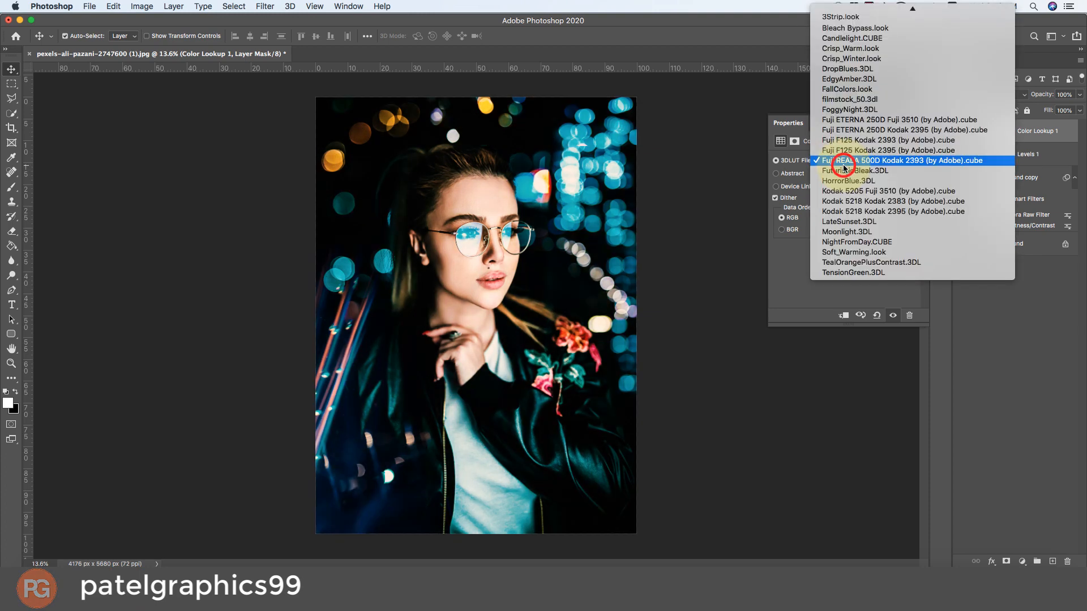
pyautogui.click(844, 172)
pyautogui.click(844, 162)
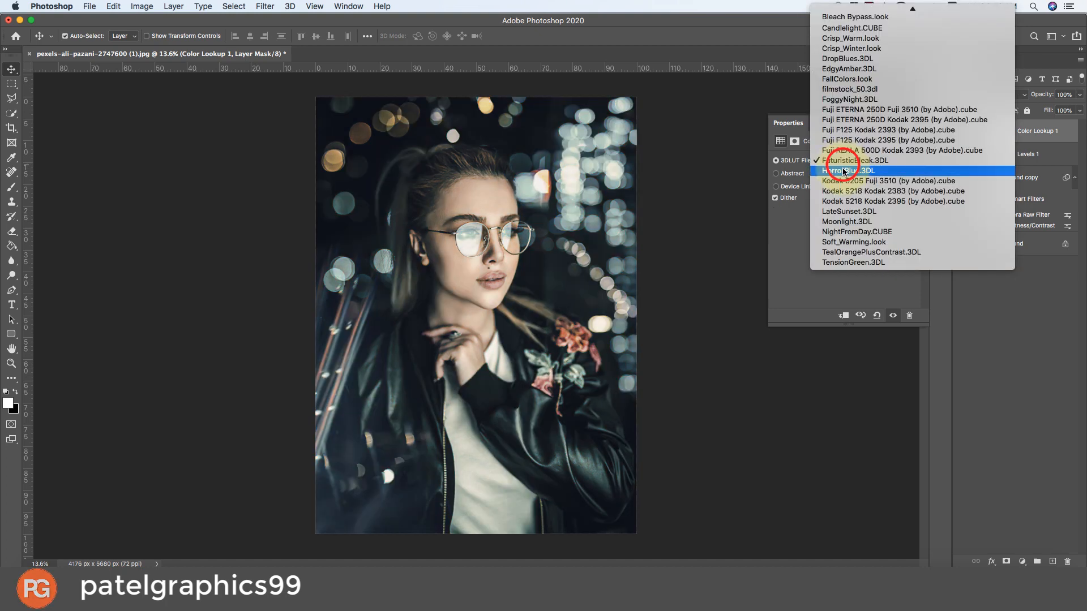
pyautogui.click(842, 170)
pyautogui.click(842, 164)
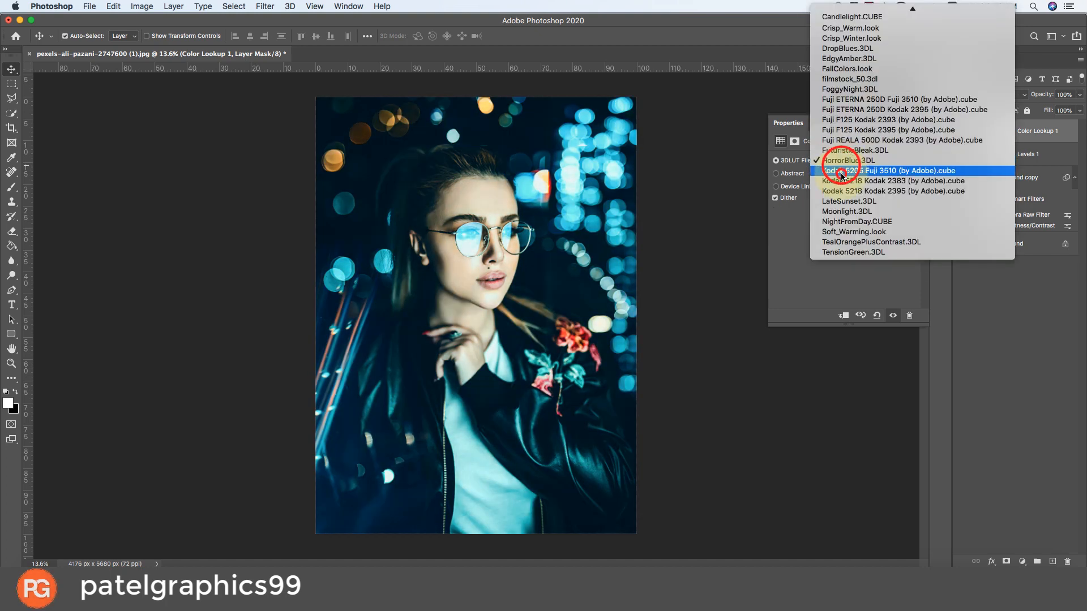
pyautogui.click(842, 170)
pyautogui.click(837, 164)
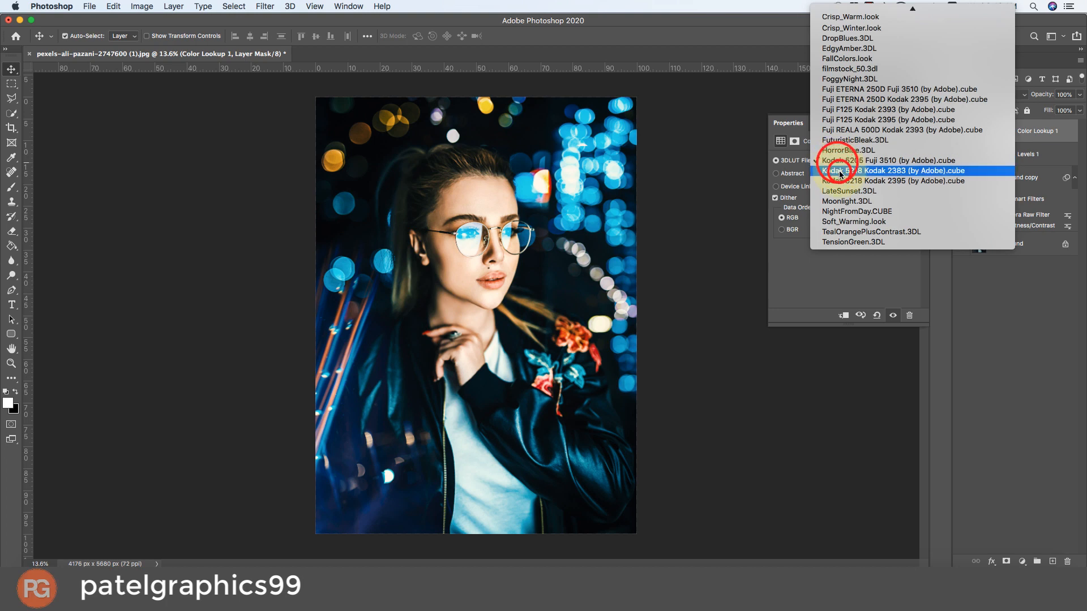
pyautogui.click(842, 170)
pyautogui.click(837, 164)
pyautogui.click(838, 173)
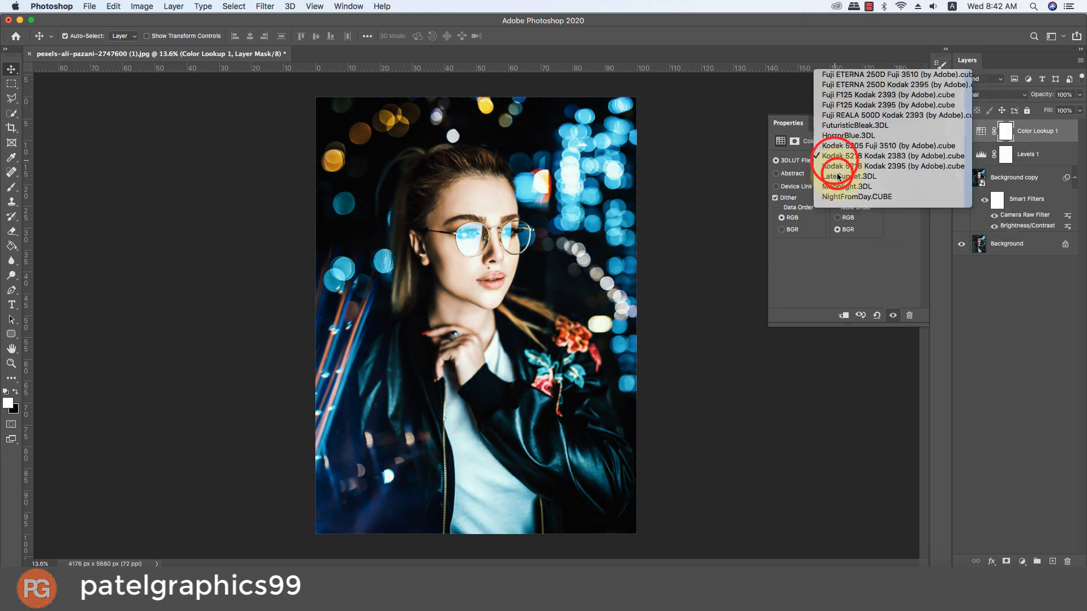
# Try the LateSunset.3DL and Moonlight.3DL lookup files, followed by FoggyNight.3DL and filmstock_50.3dl again
pyautogui.click(837, 163)
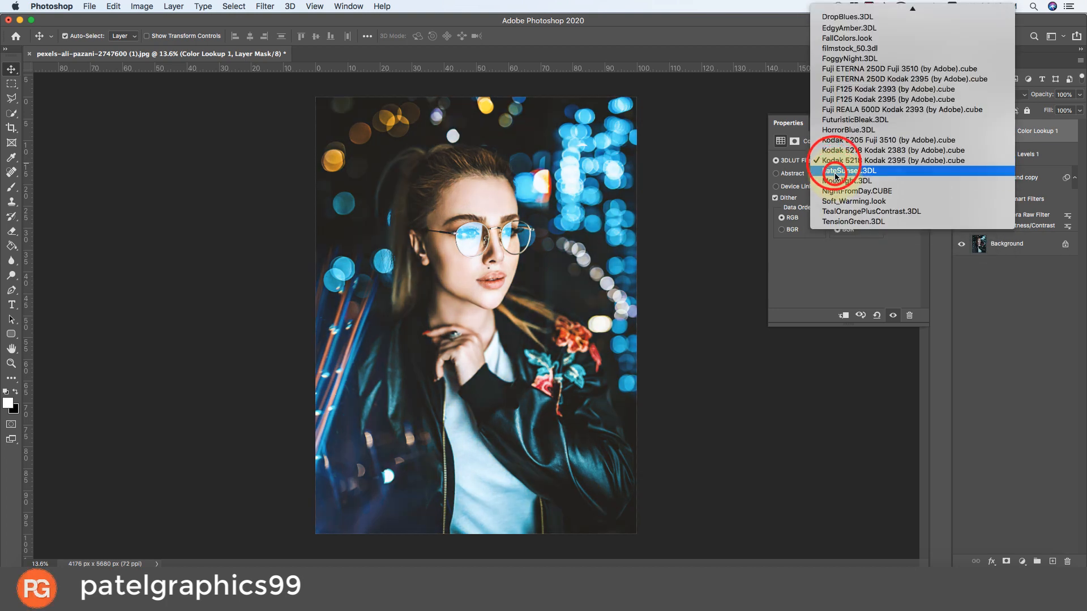
pyautogui.click(837, 171)
pyautogui.click(835, 162)
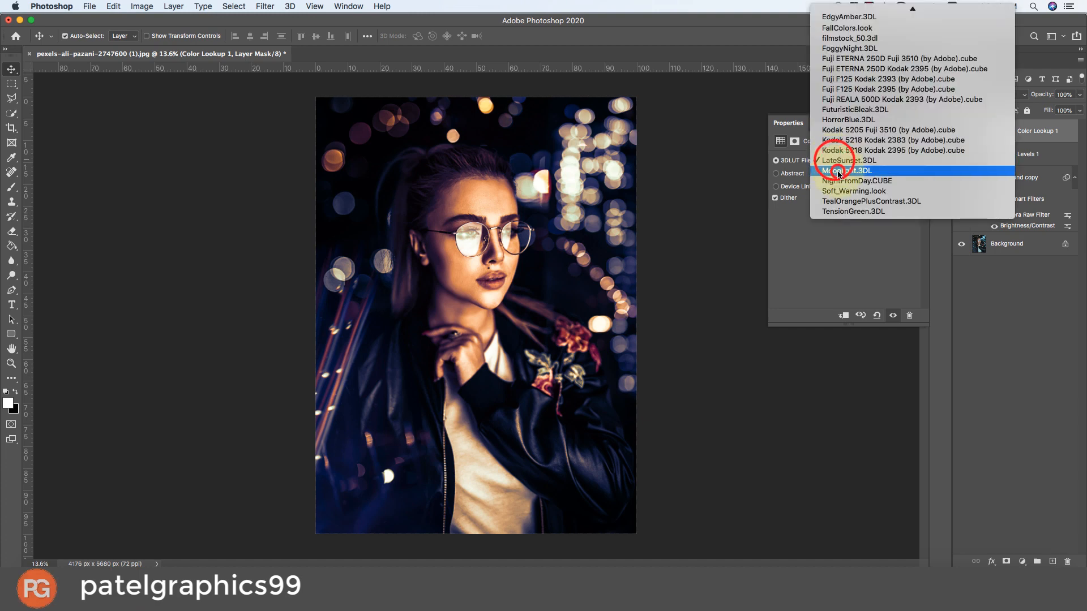
pyautogui.click(838, 171)
pyautogui.click(842, 160)
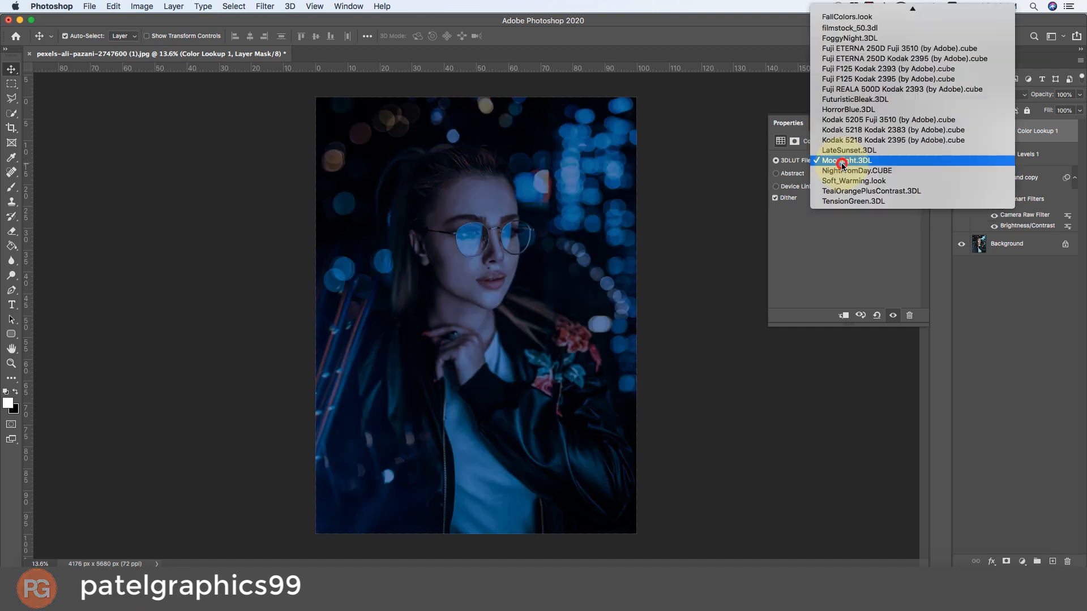
pyautogui.click(847, 40)
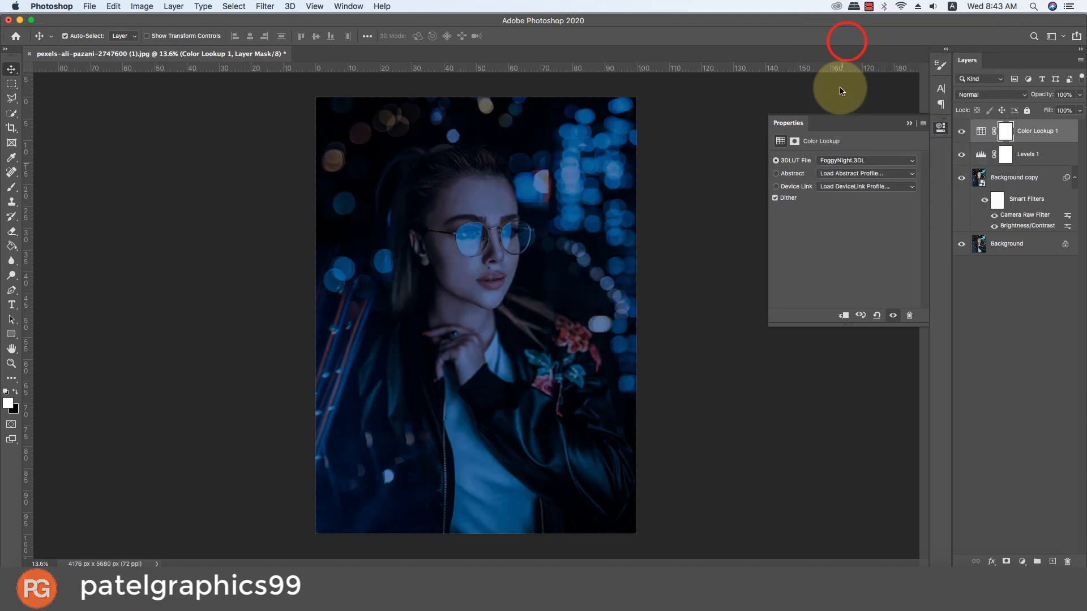
pyautogui.click(842, 161)
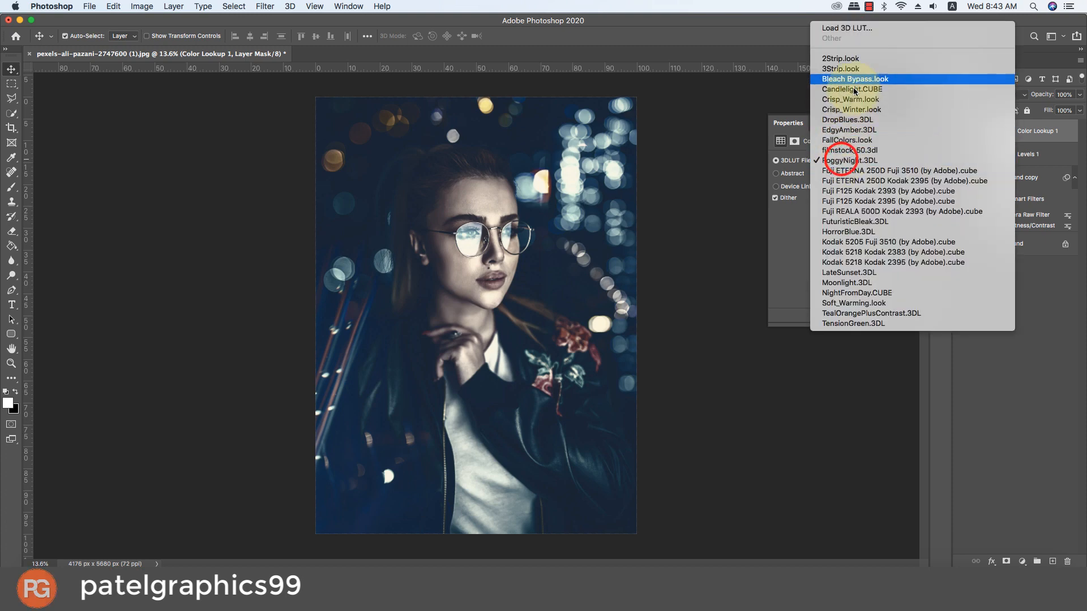
pyautogui.click(856, 154)
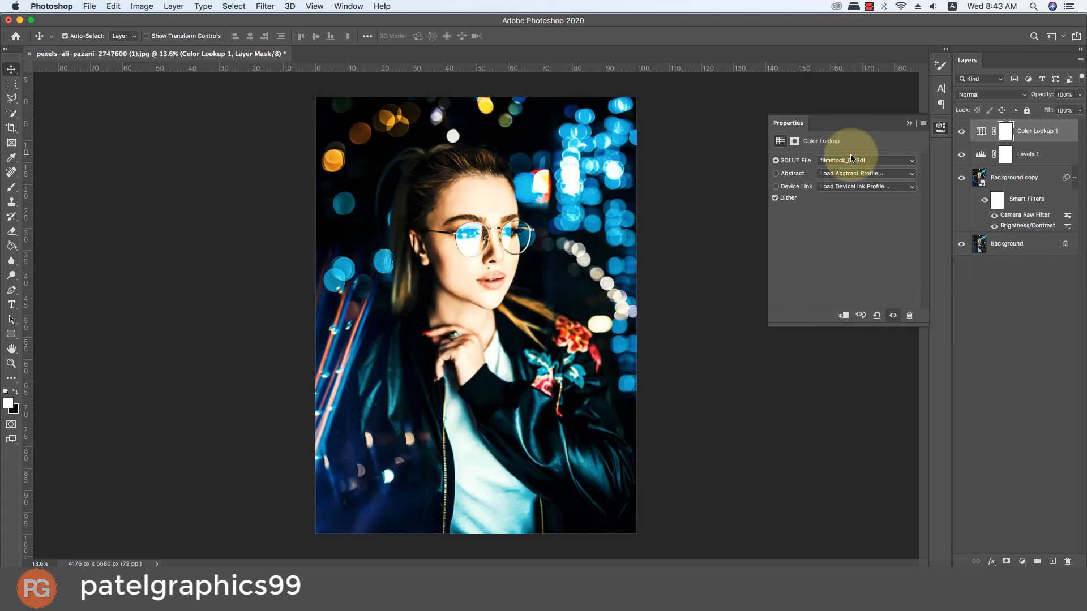
# Load the Fuji ETERNA 250D Fuji 3510 3DLUT file and compare the portrait with and without the Color Lookup layer
pyautogui.click(851, 158)
pyautogui.click(848, 177)
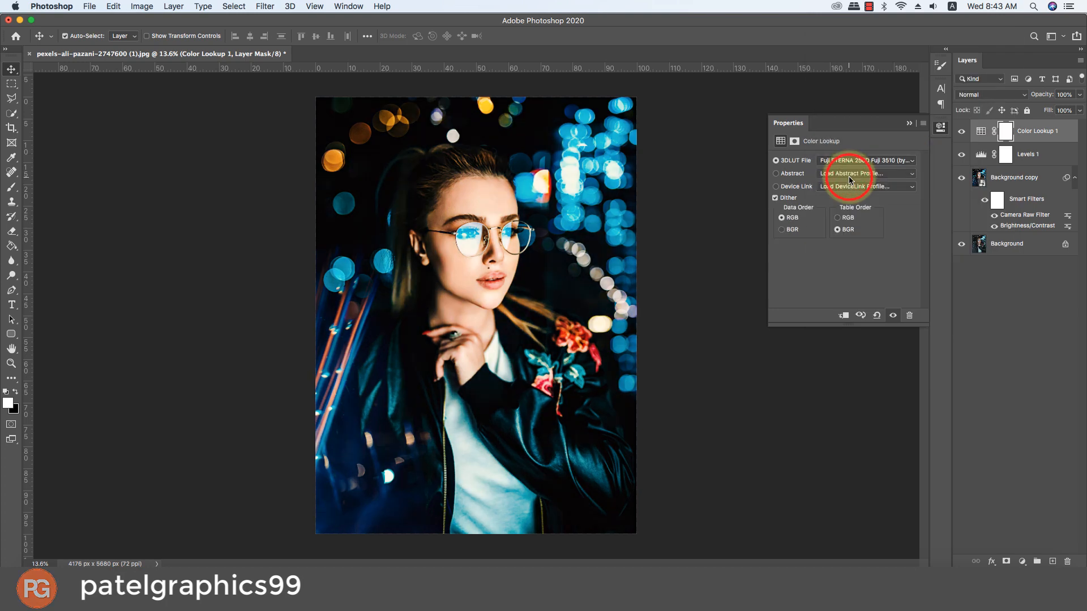
pyautogui.click(960, 132)
pyautogui.click(961, 132)
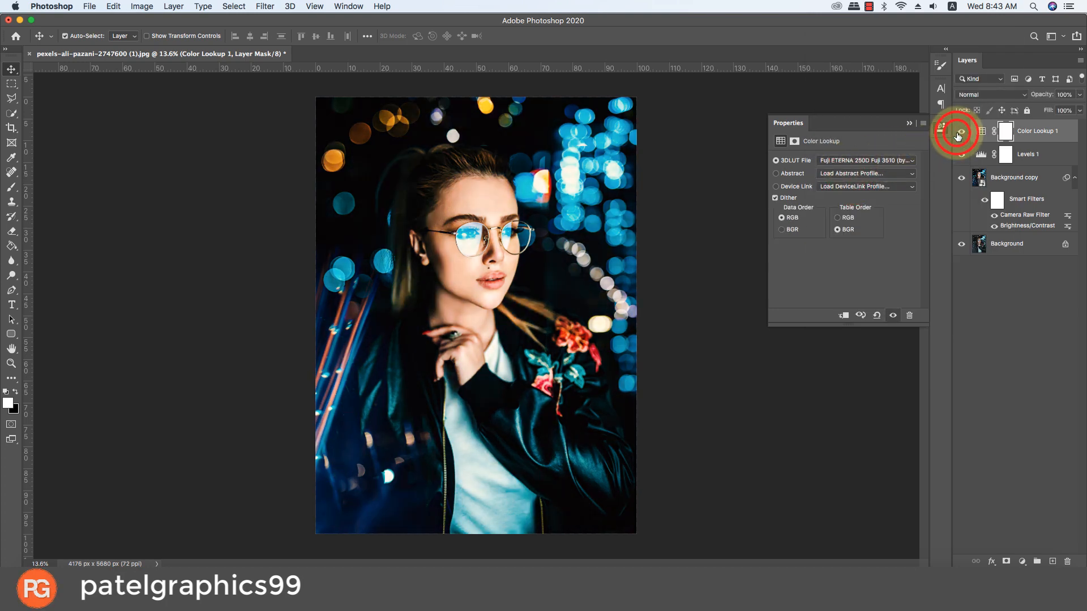
pyautogui.click(960, 132)
pyautogui.click(960, 132)
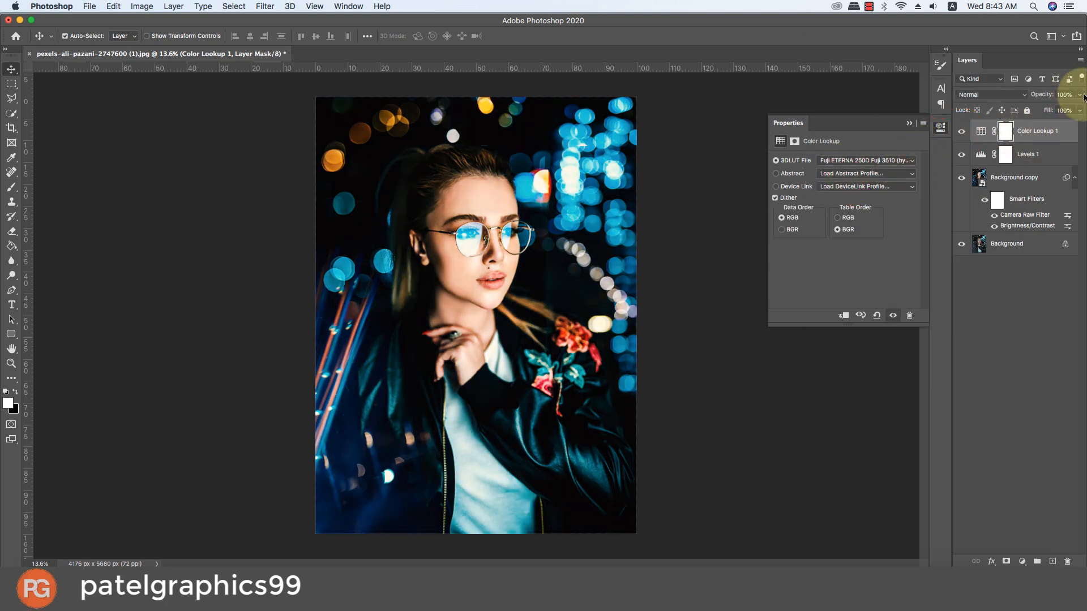
# Reduce the opacity of the Color Lookup 1 layer to 18%
pyautogui.moveTo(1080, 94); pyautogui.dragTo(942, 126)
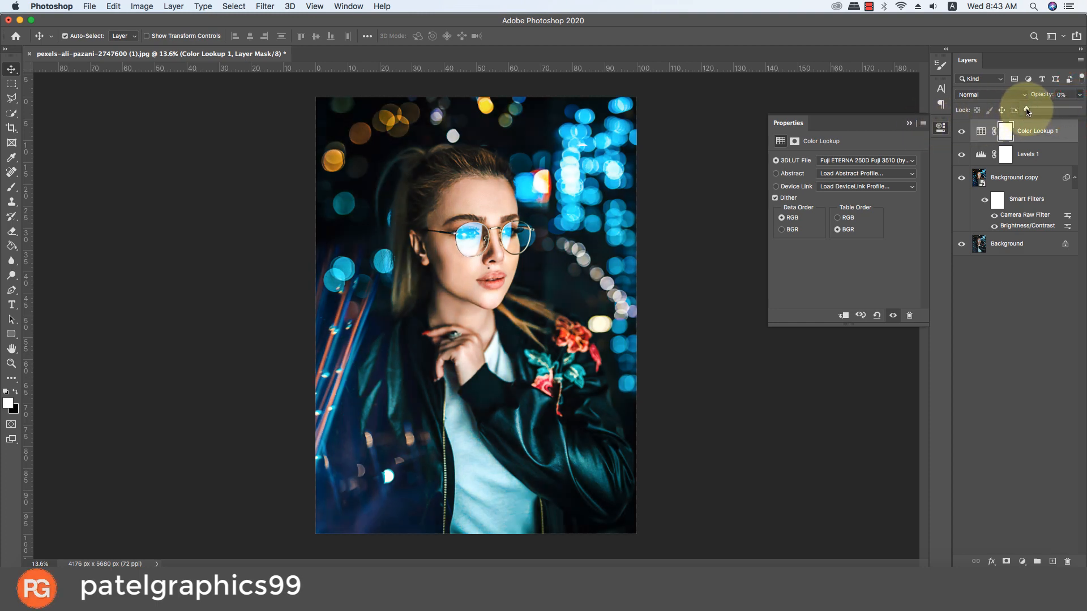
pyautogui.moveTo(1027, 111); pyautogui.dragTo(1041, 112)
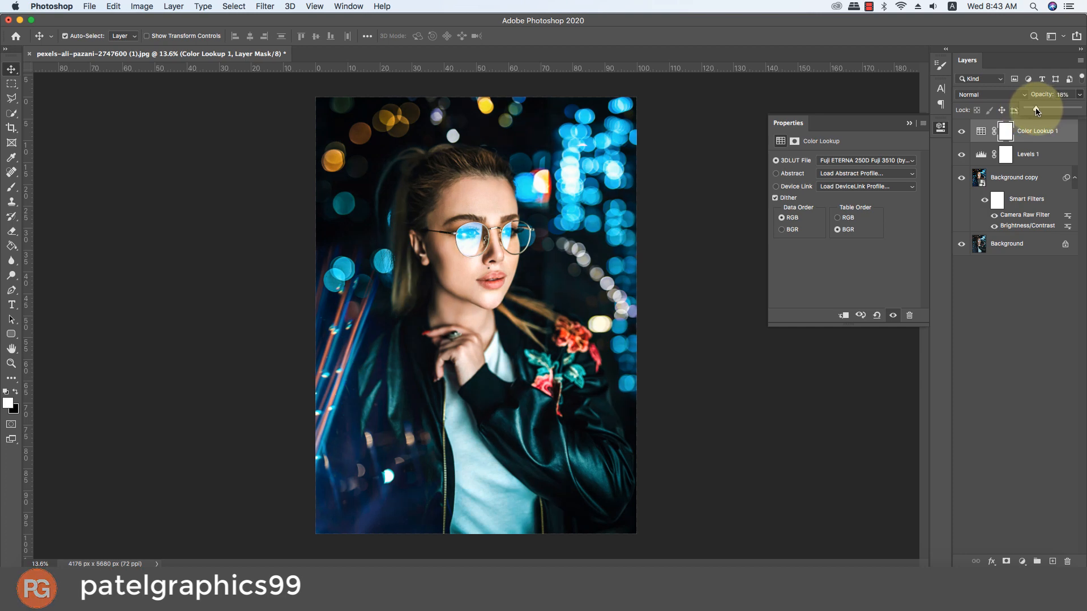
# Add a Gradient Fill layer above the Color Lookup layer using the third preset, a tan gradient, from the Neutrals folder
pyautogui.click(964, 138)
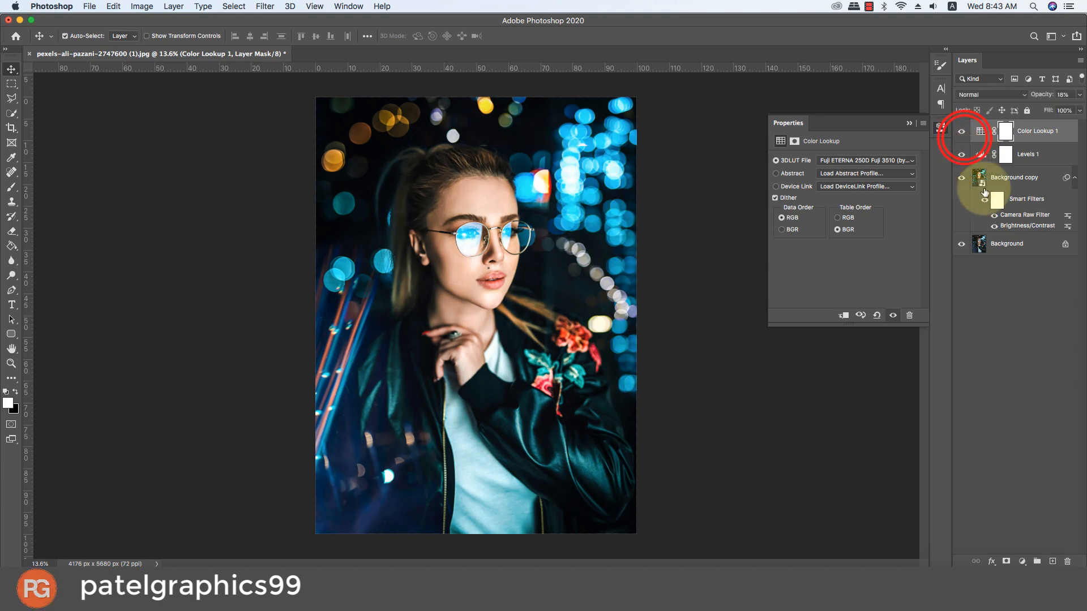
pyautogui.click(909, 123)
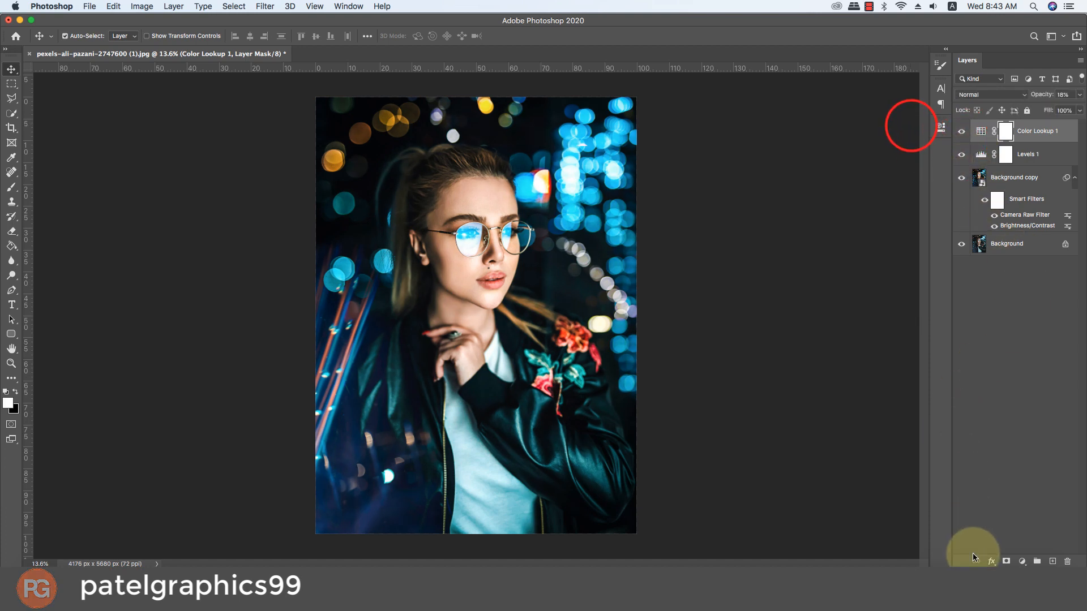
pyautogui.click(1019, 563)
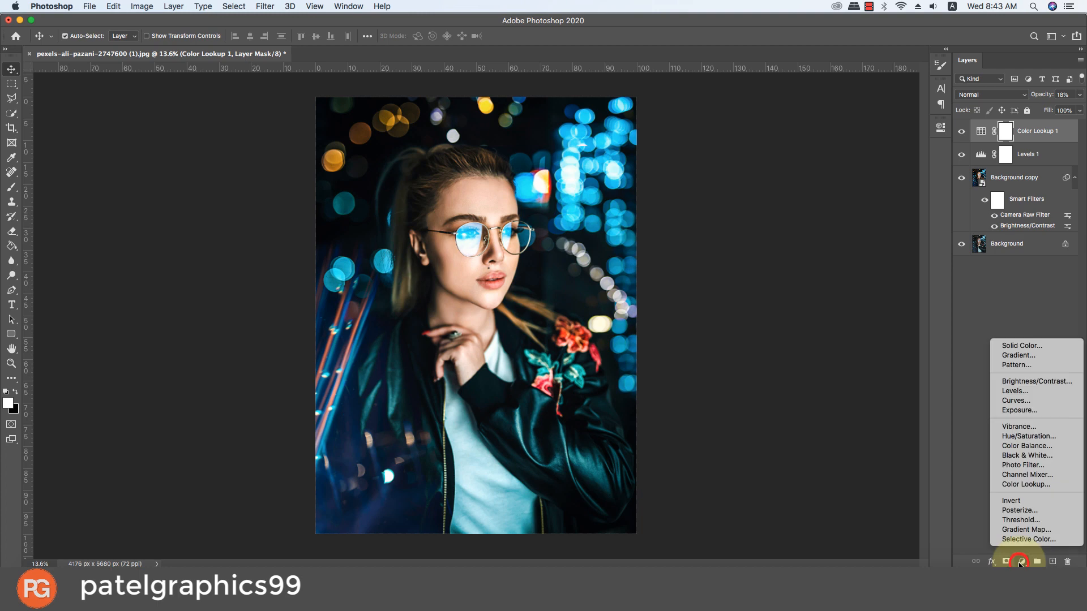
pyautogui.click(1018, 356)
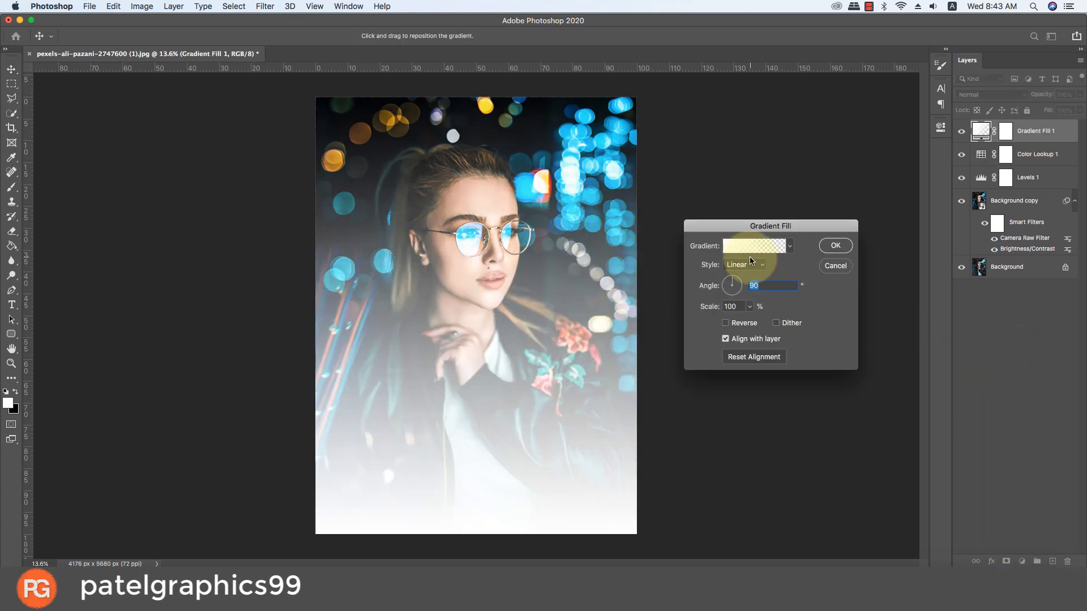
pyautogui.moveTo(774, 233); pyautogui.dragTo(818, 224)
pyautogui.click(833, 237)
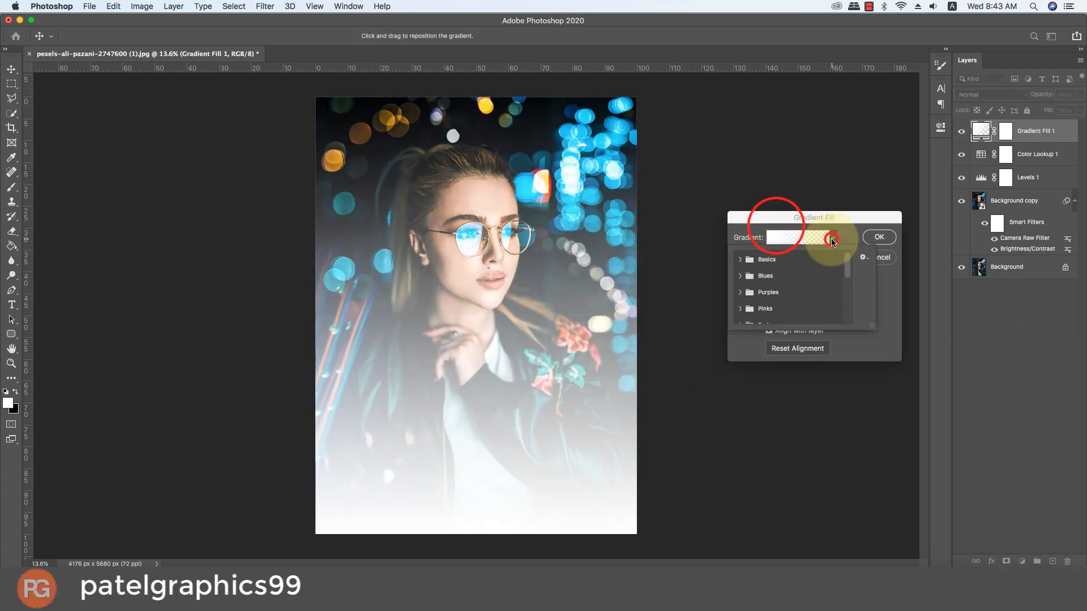
pyautogui.scroll(-5, 792, 290)
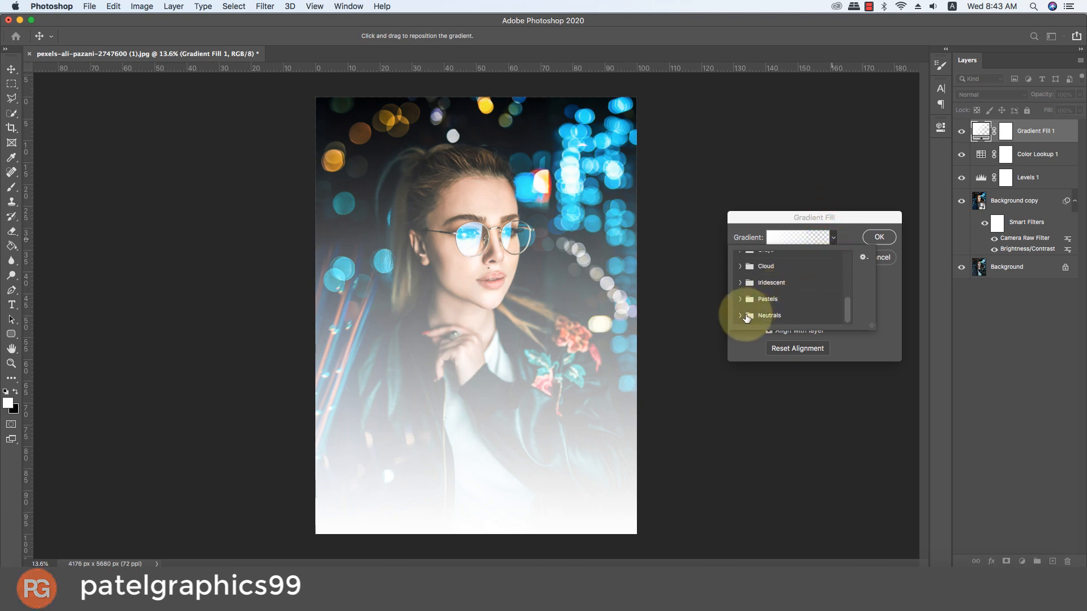
pyautogui.click(739, 315)
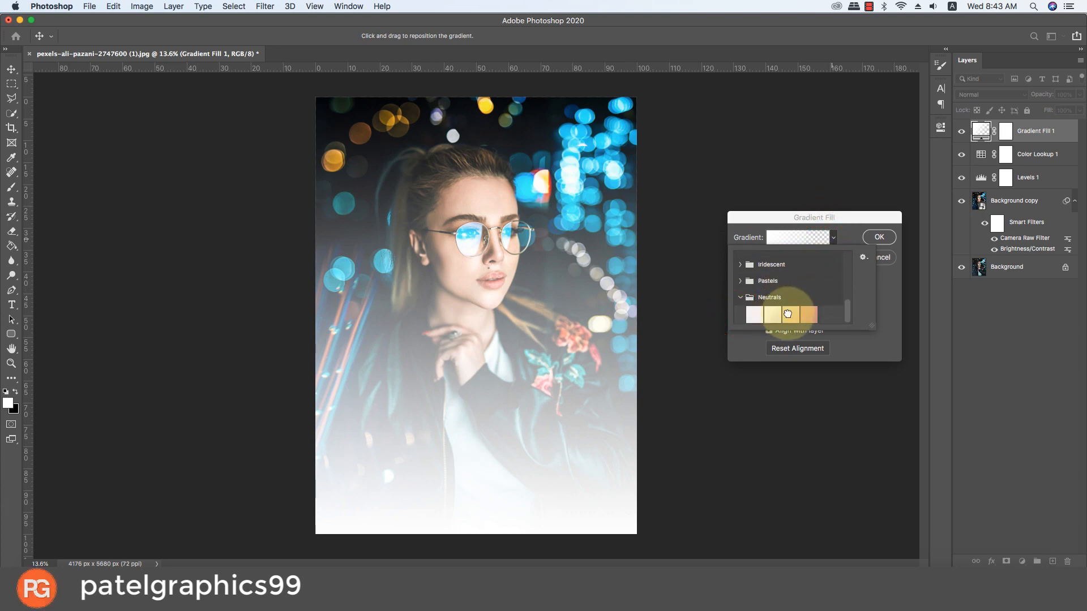
pyautogui.click(787, 314)
pyautogui.click(876, 237)
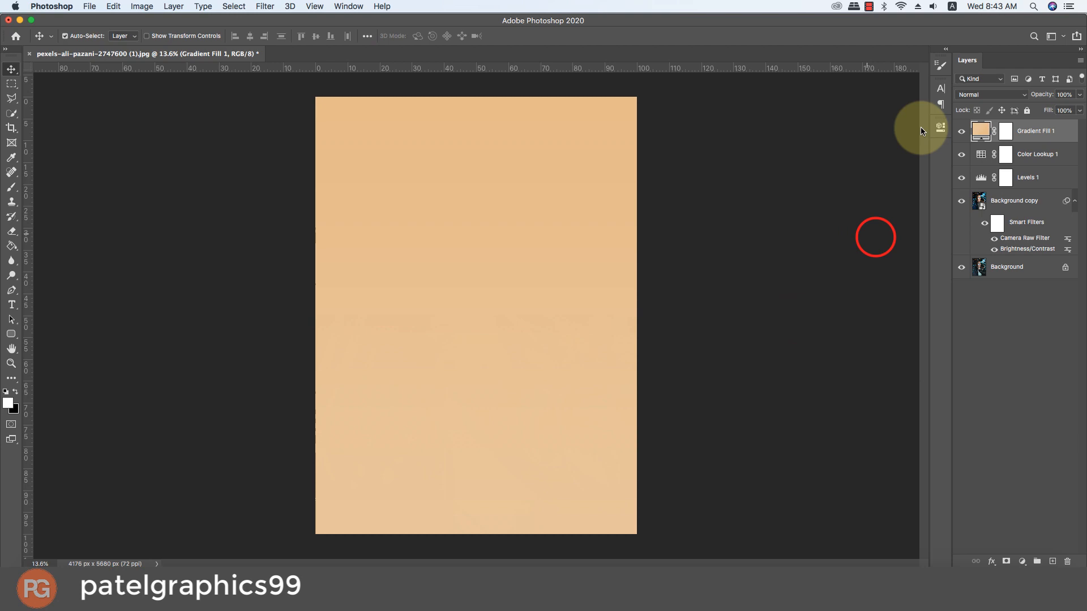
# Set the Gradient Fill 1 layer to the Multiply blend mode and reduce its opacity to 24%
pyautogui.click(971, 95)
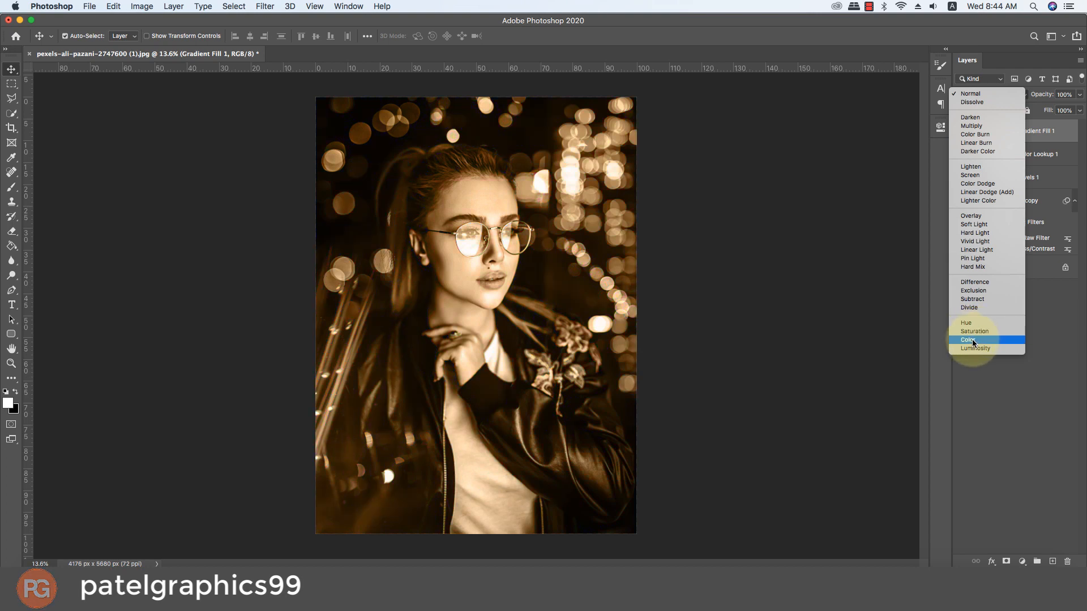
pyautogui.click(971, 125)
pyautogui.click(1080, 95)
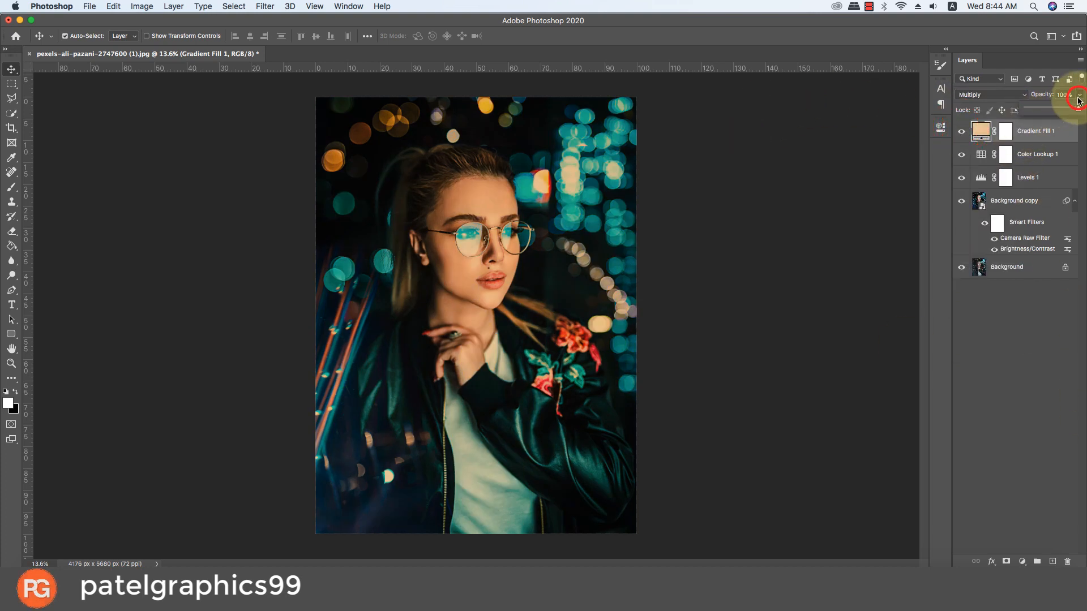
pyautogui.moveTo(1077, 111); pyautogui.dragTo(1044, 111)
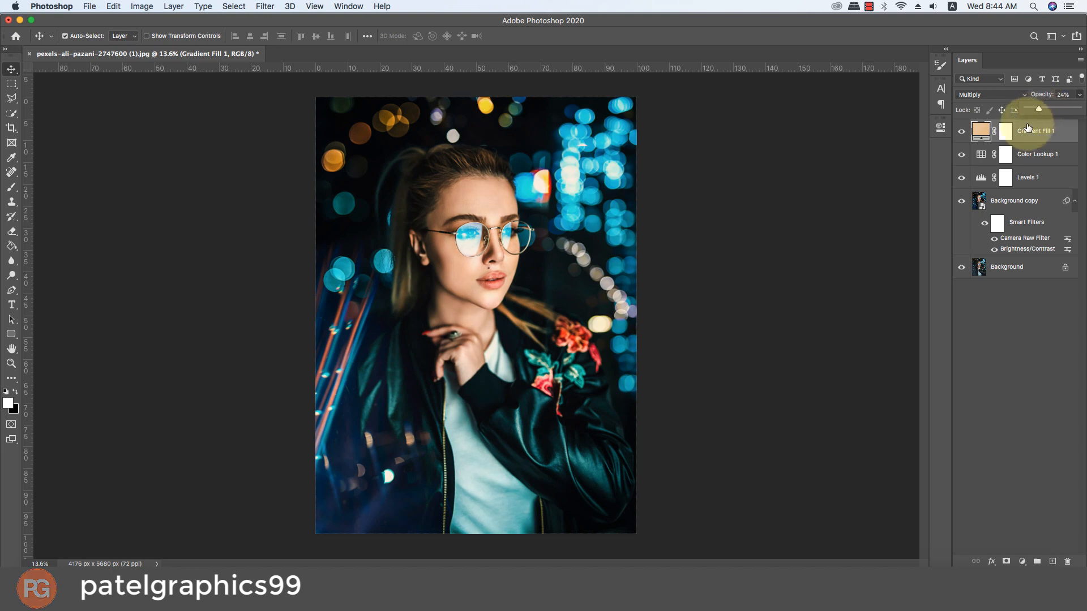
pyautogui.click(1006, 330)
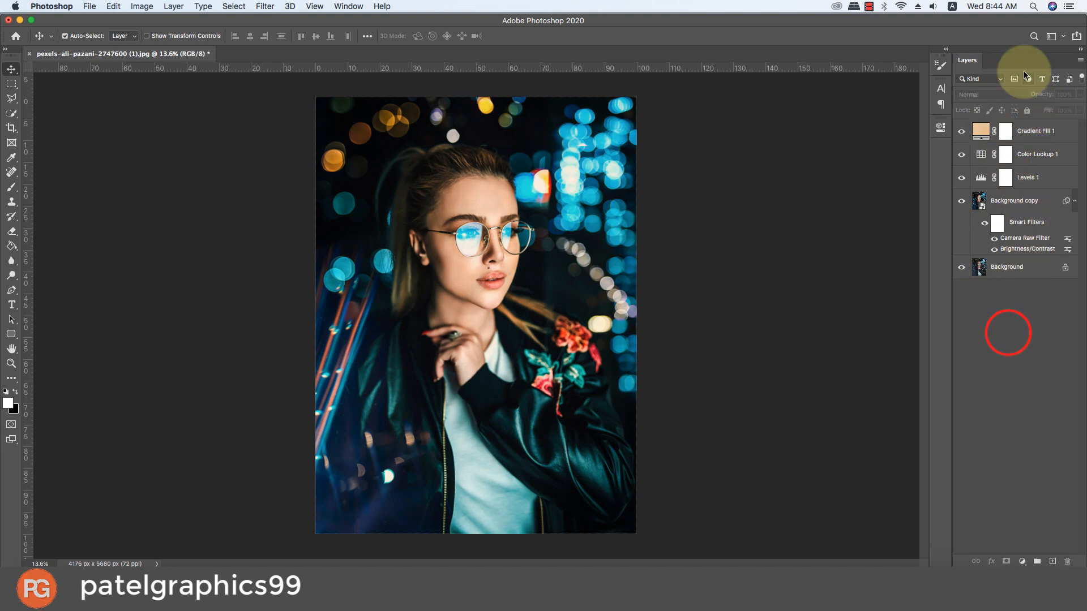
# Group the Gradient Fill, Color Lookup, Levels and Background copy layers together, leaving the original Background outside
pyautogui.click(1026, 135)
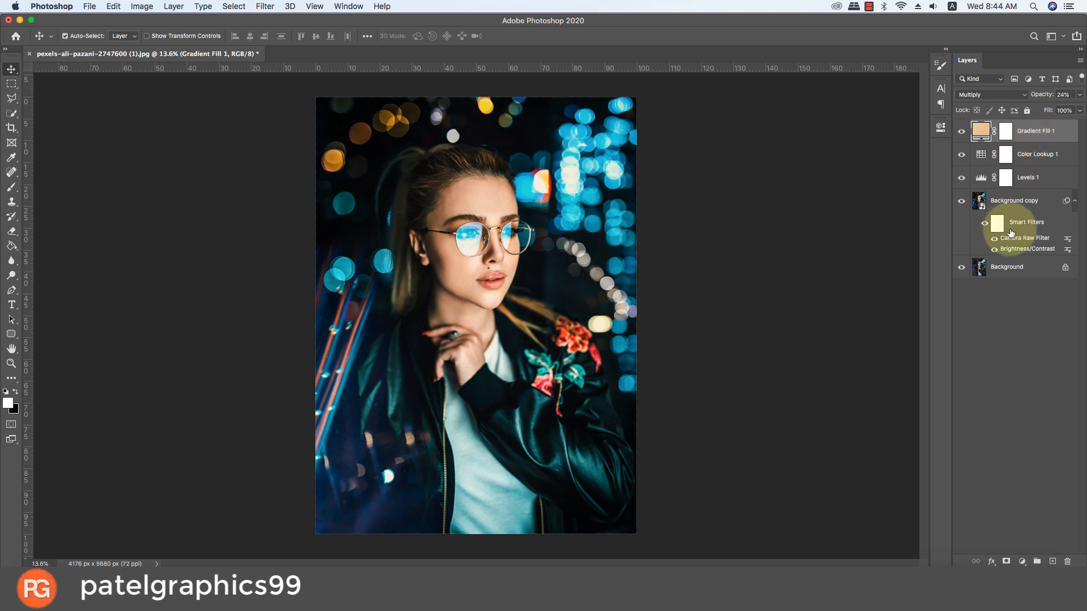
pyautogui.keyDown('shift'); pyautogui.click(1043, 201); pyautogui.keyUp('shift')
pyautogui.press('super+g')
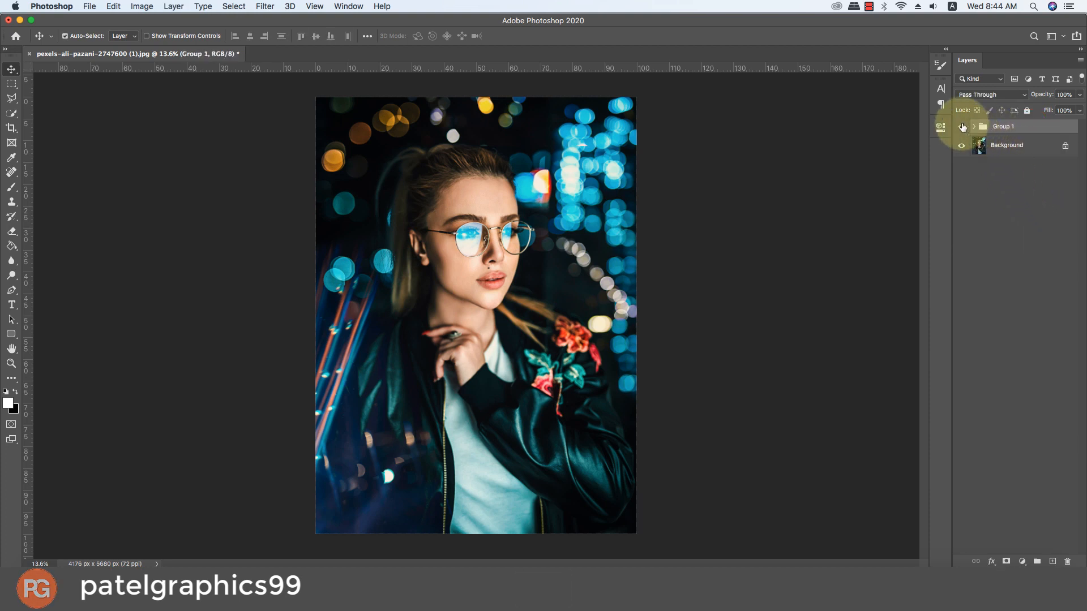
# Compare the whole portrait before and after the edits by toggling the visibility of the layer group
pyautogui.click(962, 127)
pyautogui.click(963, 126)
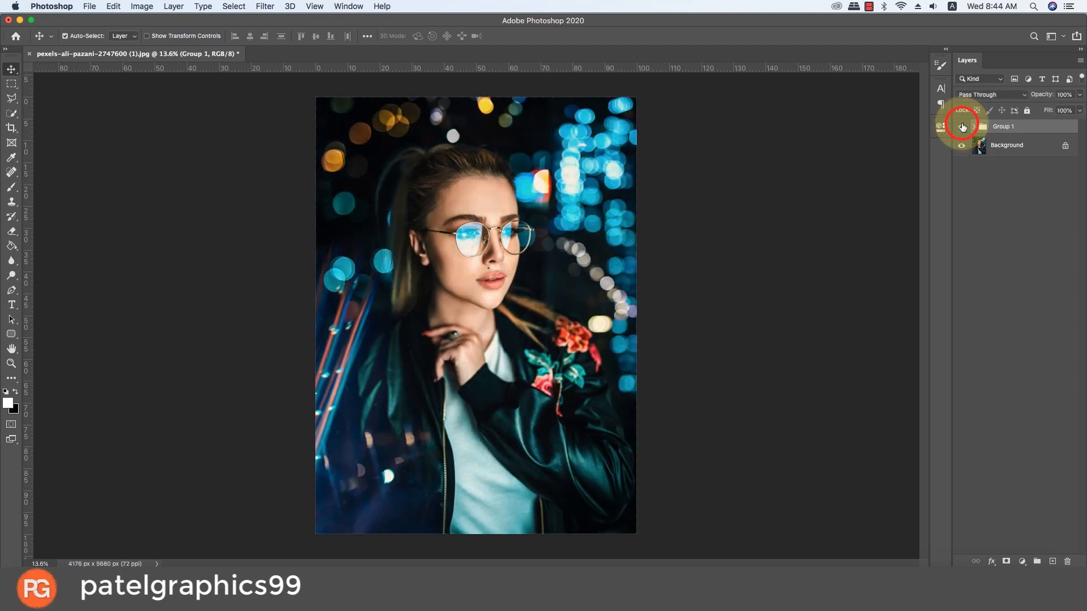
pyautogui.click(963, 127)
pyautogui.click(963, 127)
pyautogui.click(962, 127)
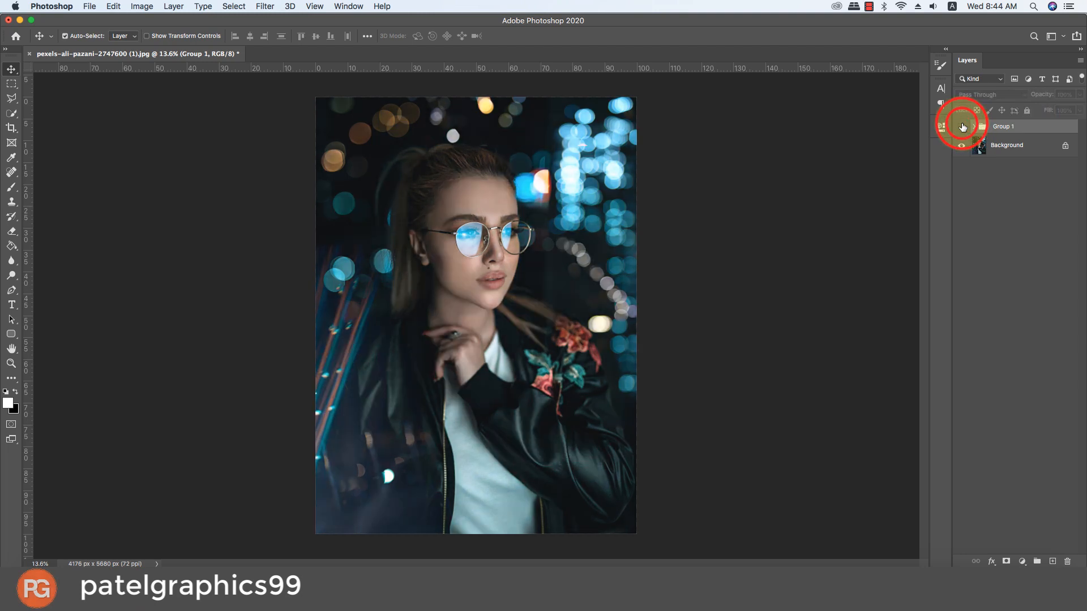
pyautogui.click(962, 127)
pyautogui.click(962, 127)
pyautogui.click(962, 127)
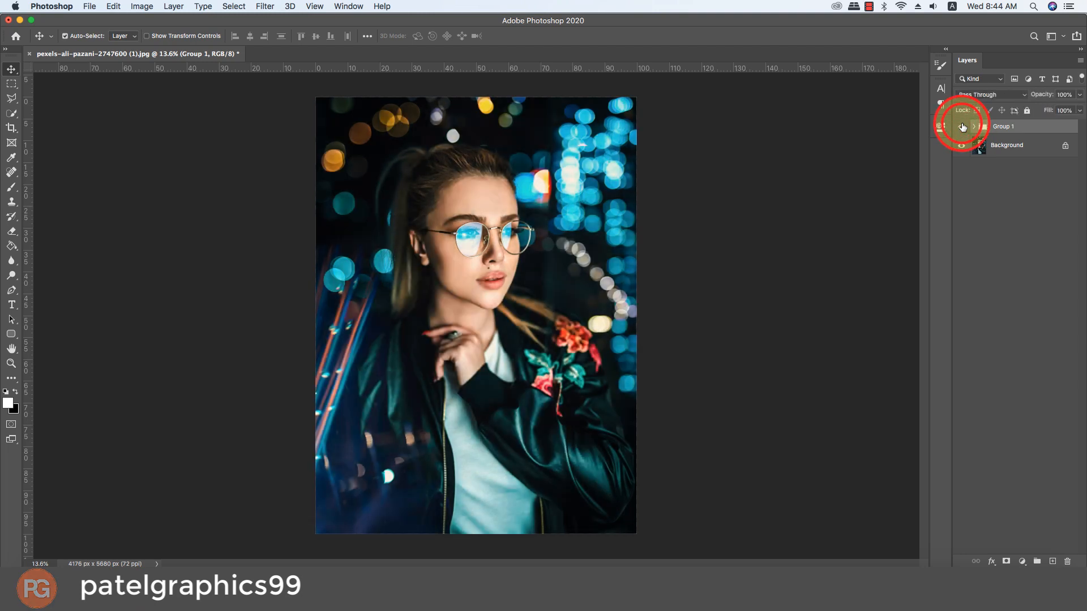
# Examine the face close up with the layer group hidden and shown
pyautogui.scroll(6, 511, 273)
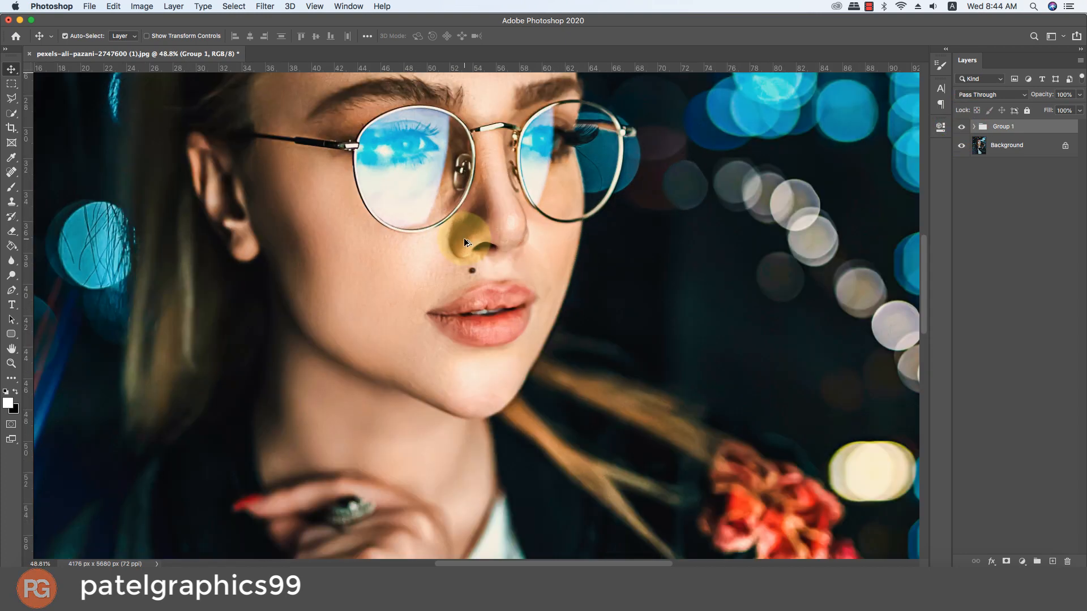
pyautogui.moveTo(502, 223); pyautogui.dragTo(569, 328)
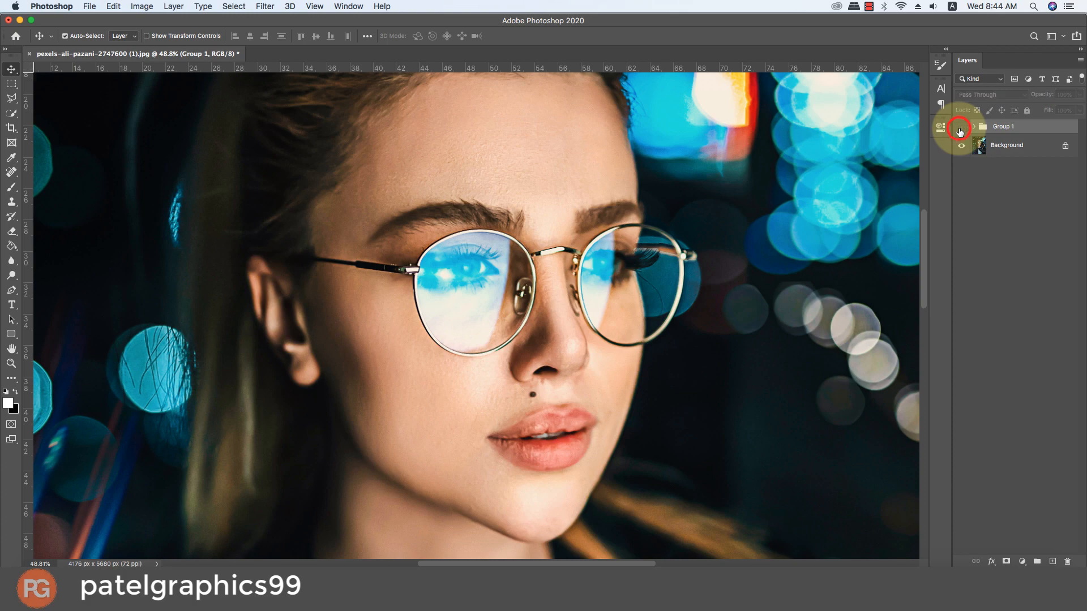
pyautogui.click(961, 128)
pyautogui.click(961, 128)
pyautogui.click(960, 128)
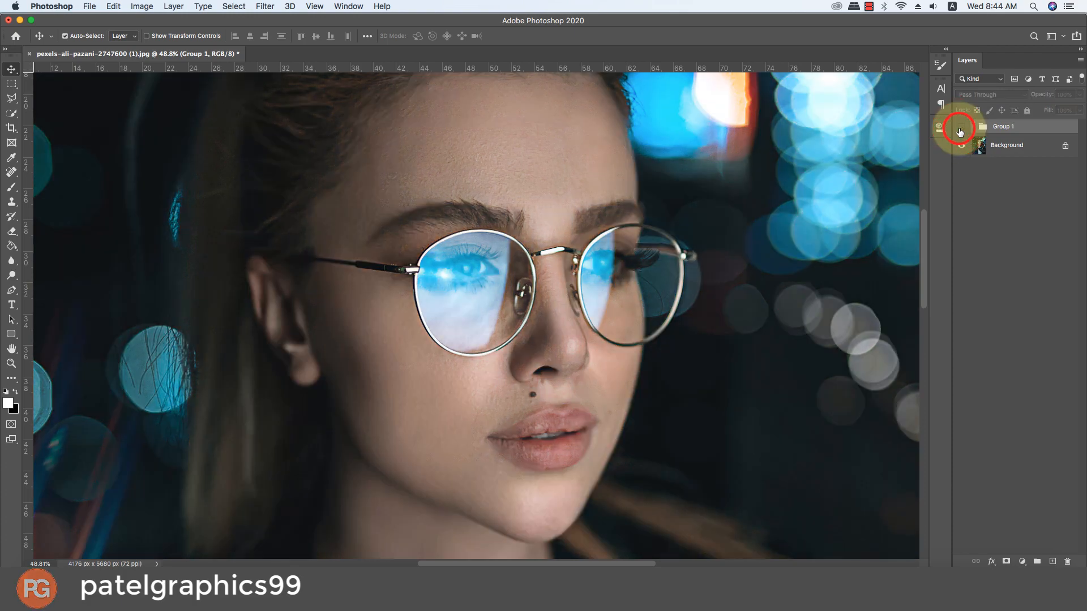
pyautogui.click(960, 129)
# Return to the full portrait and compare it again with and without the grouped edits
pyautogui.scroll(-3, 789, 210)
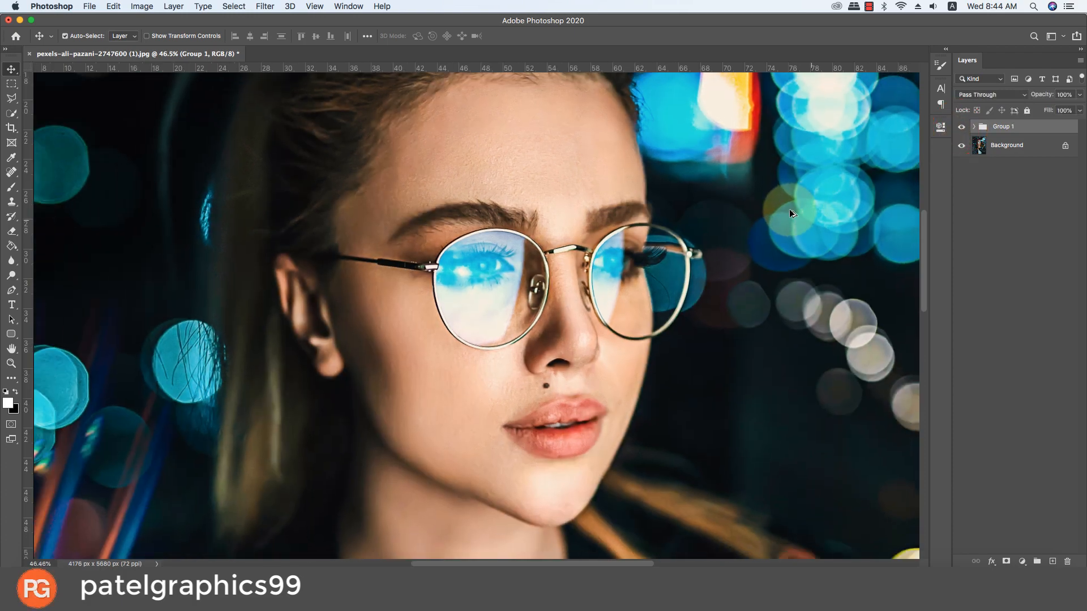
pyautogui.scroll(-5, 790, 212)
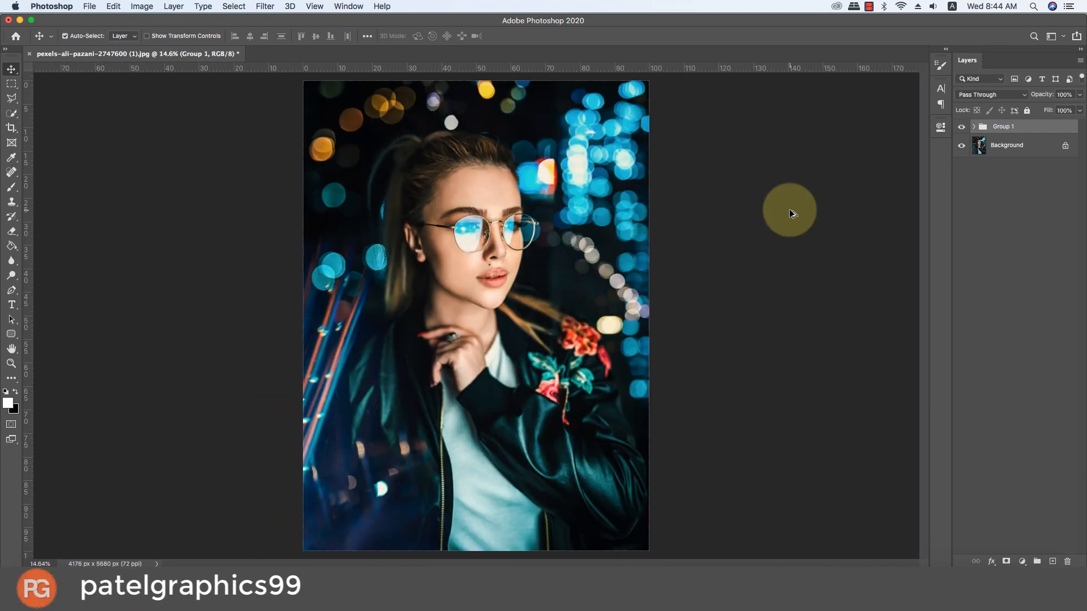
pyautogui.scroll(3, 789, 209)
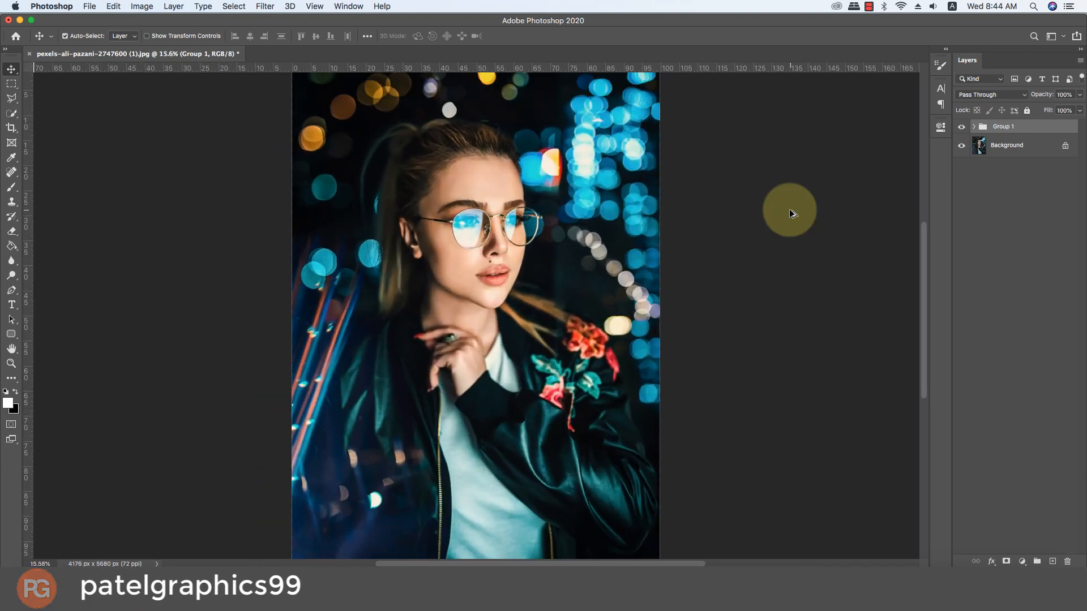
pyautogui.click(967, 127)
pyautogui.click(967, 126)
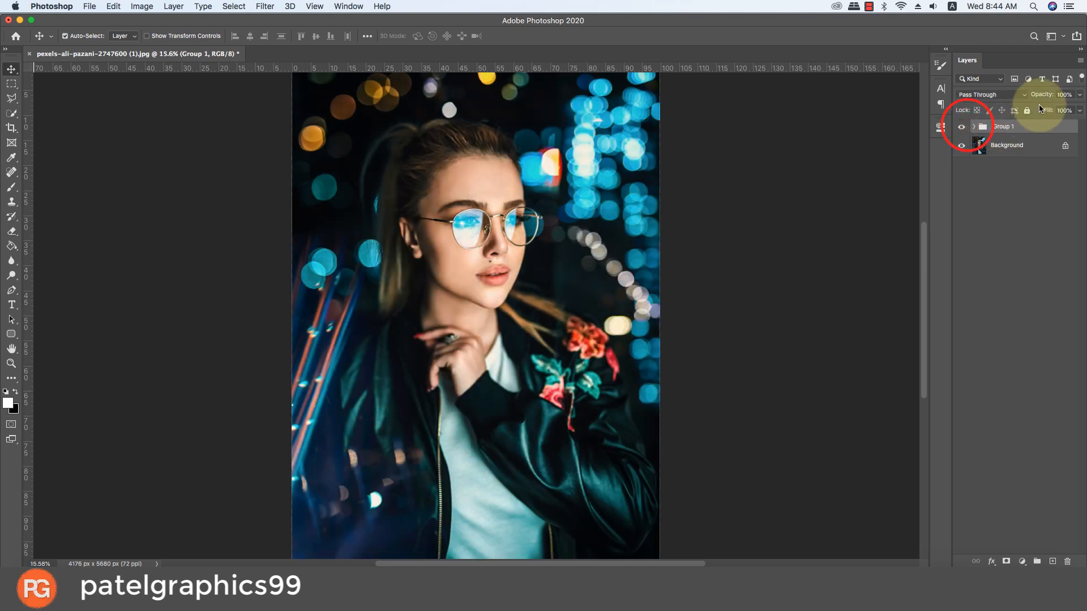
# Try Group 1 at a reduced opacity of 14%, and restore it to 100%
pyautogui.moveTo(1080, 95); pyautogui.dragTo(1047, 119)
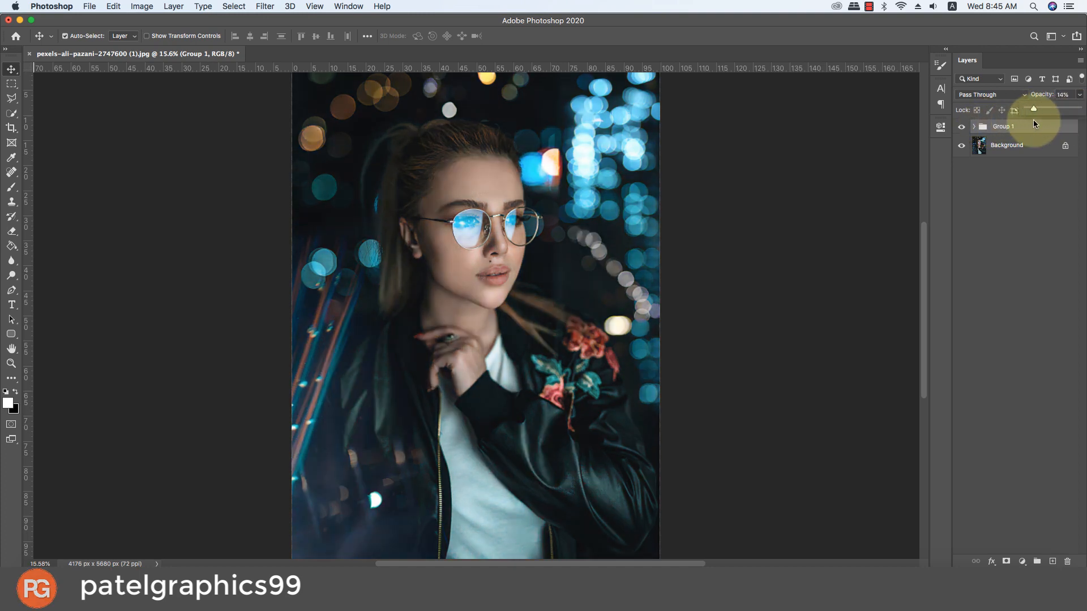
pyautogui.moveTo(1034, 120); pyautogui.dragTo(1085, 120)
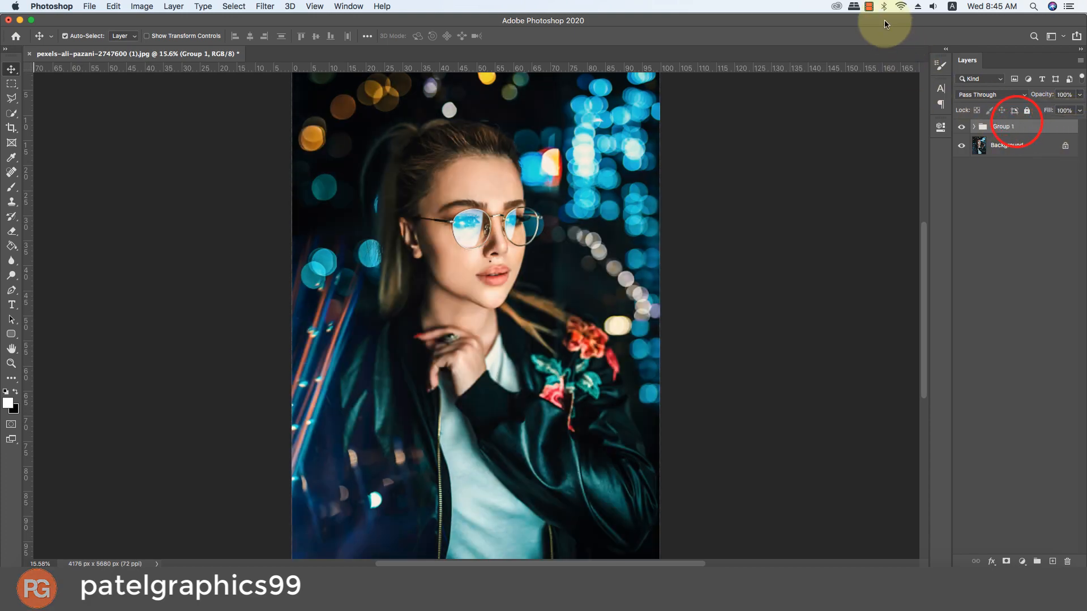
pyautogui.click(868, 6)
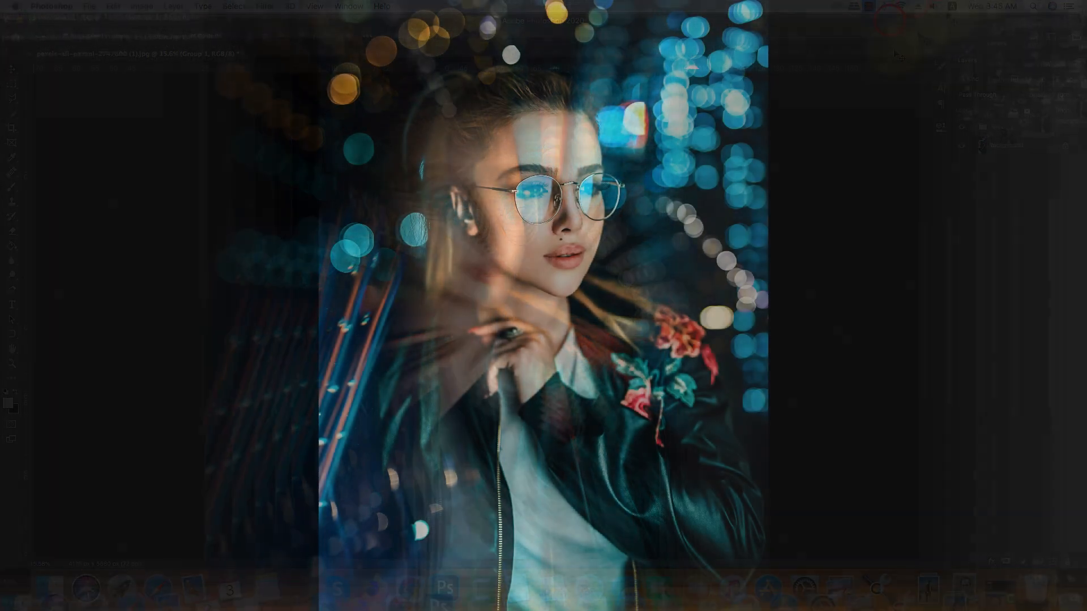